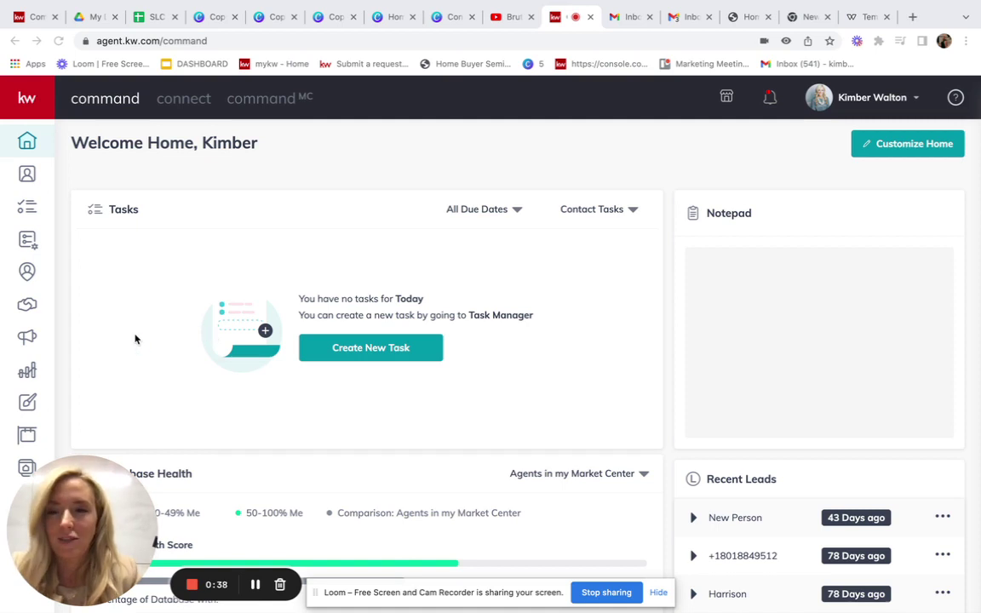
# Step: Create a new Print design from the Designs area to reach the print template library
pyautogui.click(27, 404)
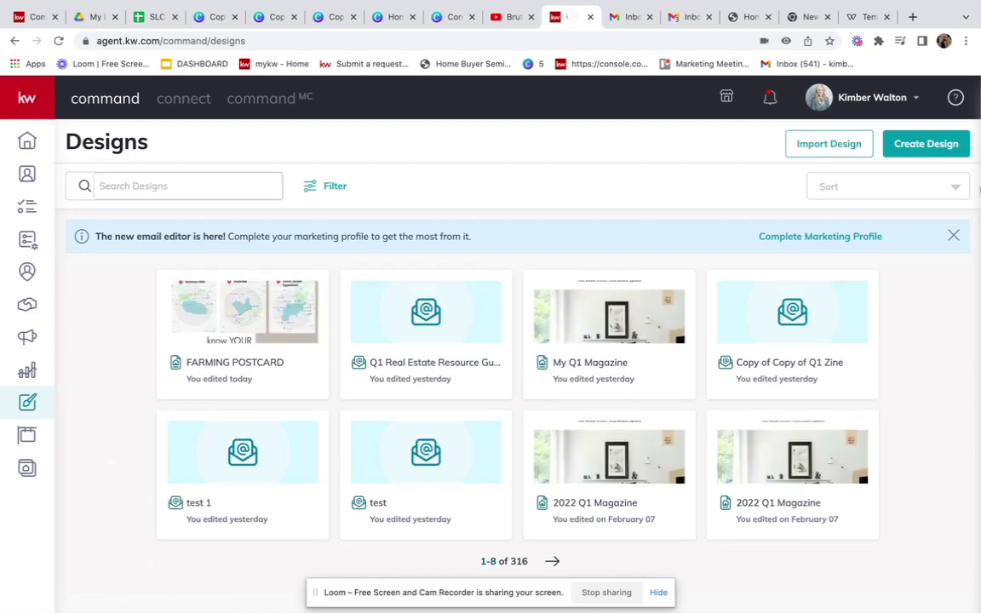
pyautogui.click(931, 151)
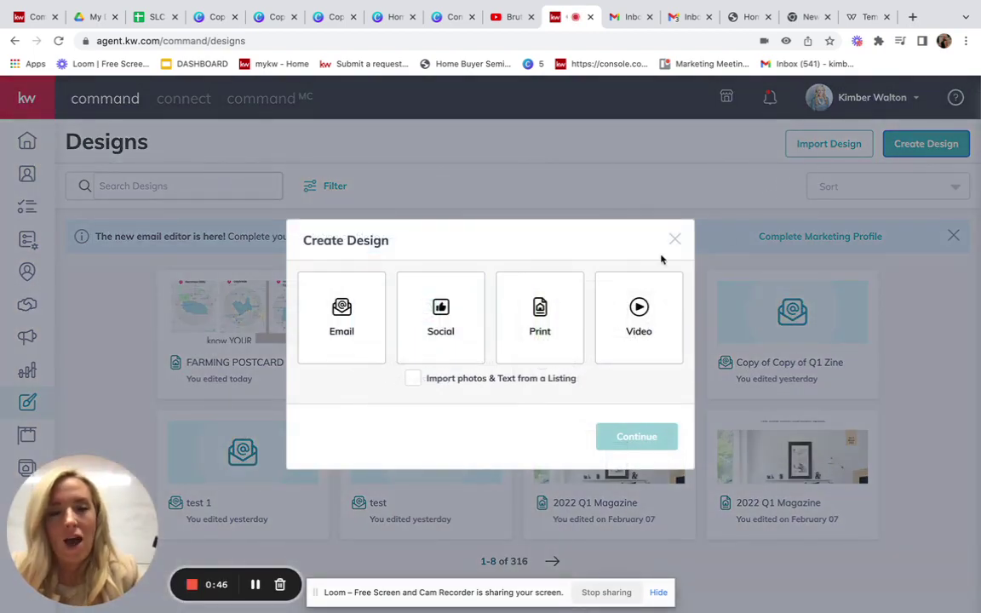
pyautogui.click(566, 320)
pyautogui.click(612, 438)
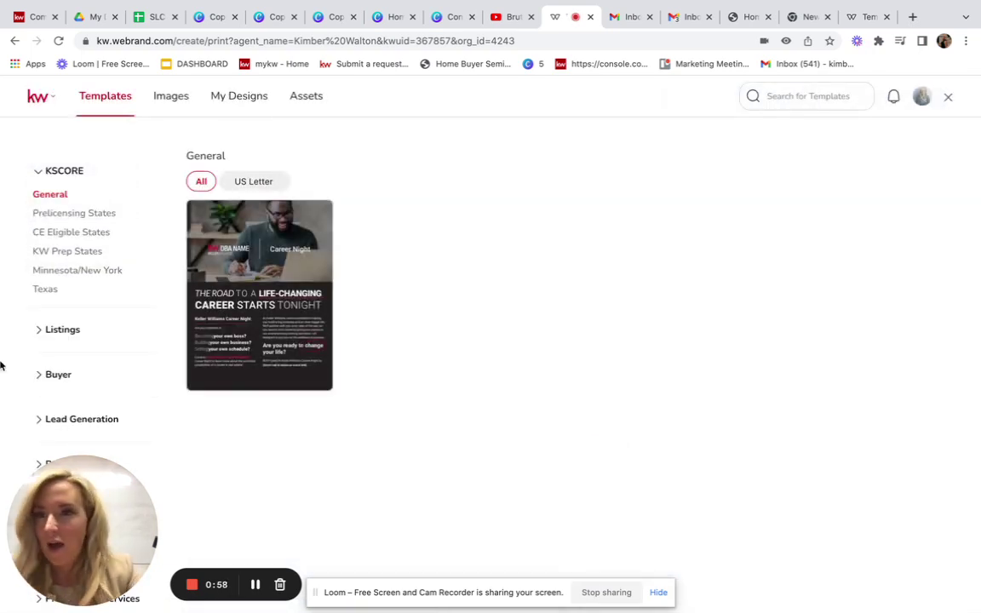
# Step: Browse the Business Basic, Lead Generation, Leadership, Listings and Buyer template groups
pyautogui.scroll(-3, 108, 386)
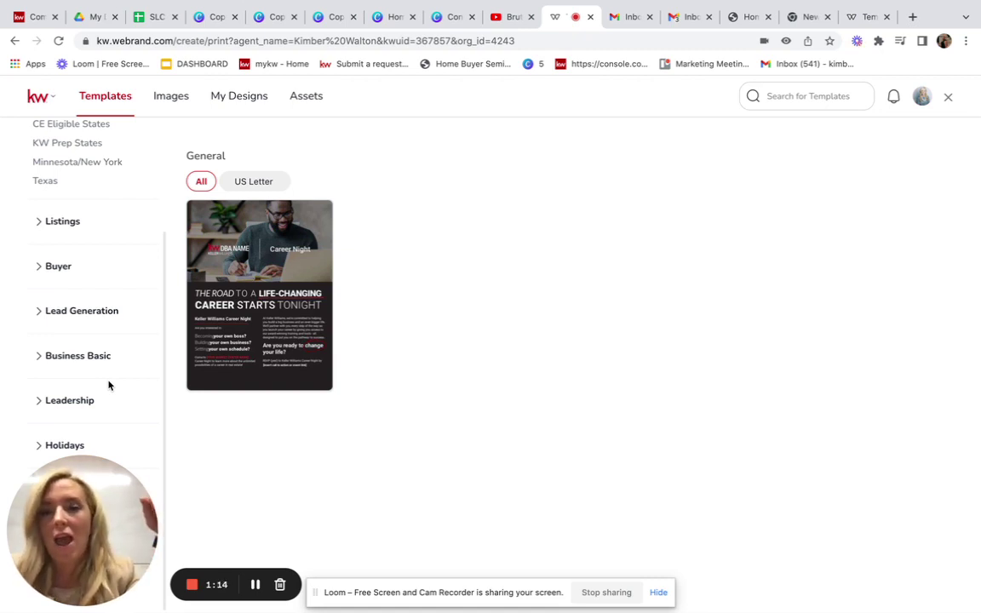
pyautogui.click(92, 365)
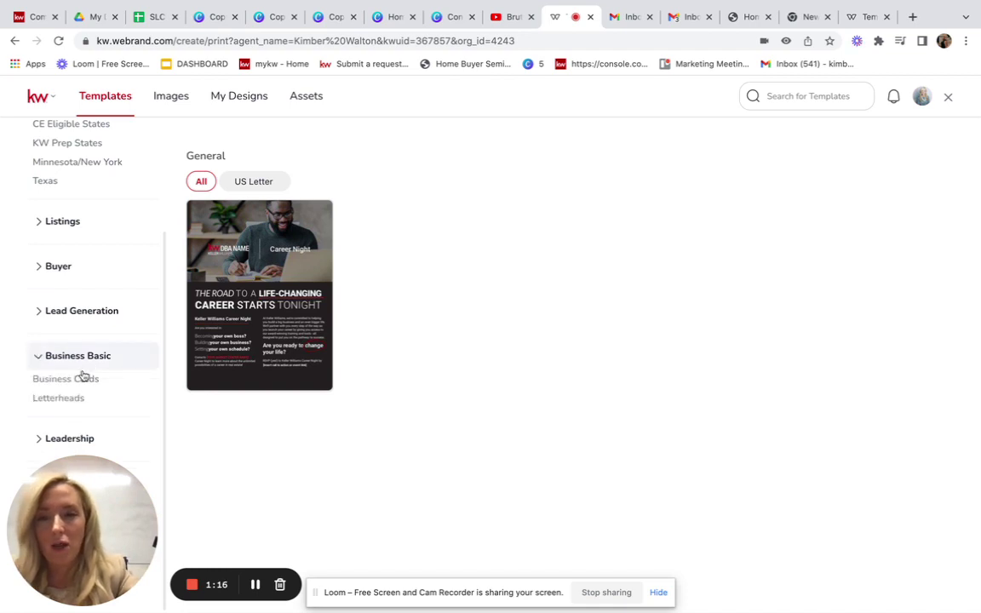
pyautogui.click(88, 321)
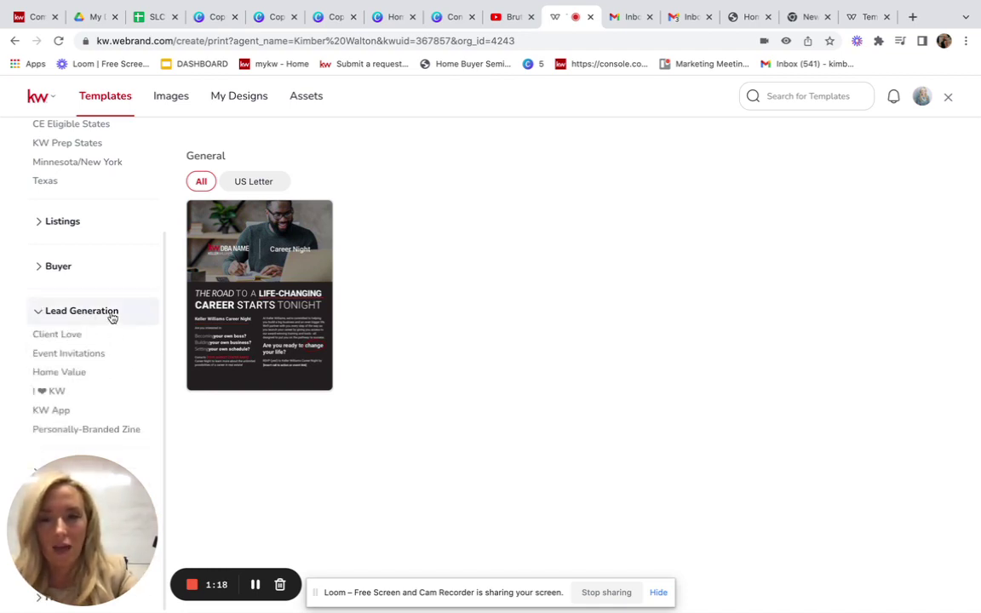
pyautogui.click(109, 313)
pyautogui.click(85, 402)
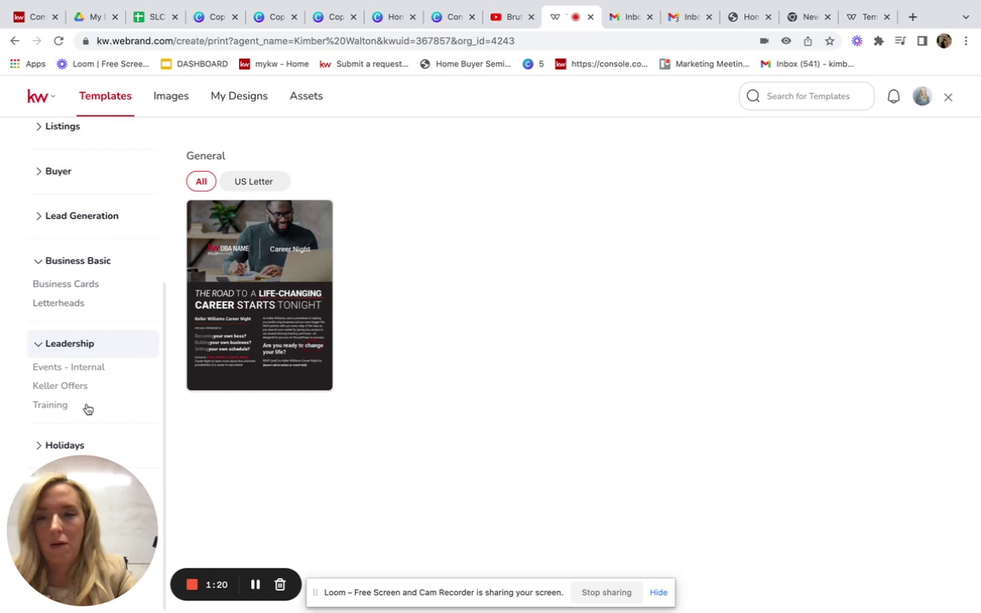
pyautogui.scroll(2, 77, 243)
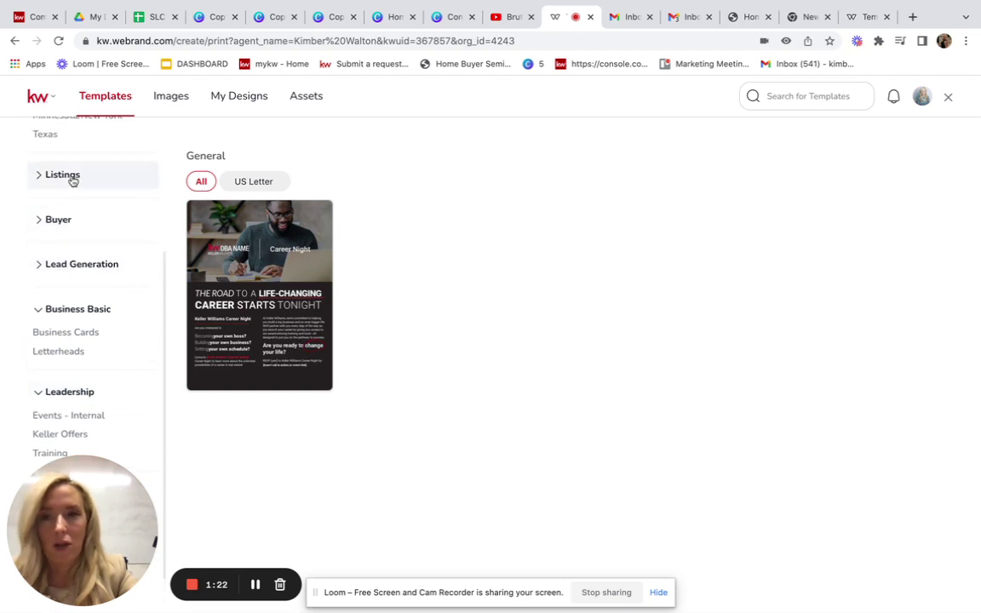
pyautogui.click(72, 178)
pyautogui.click(72, 177)
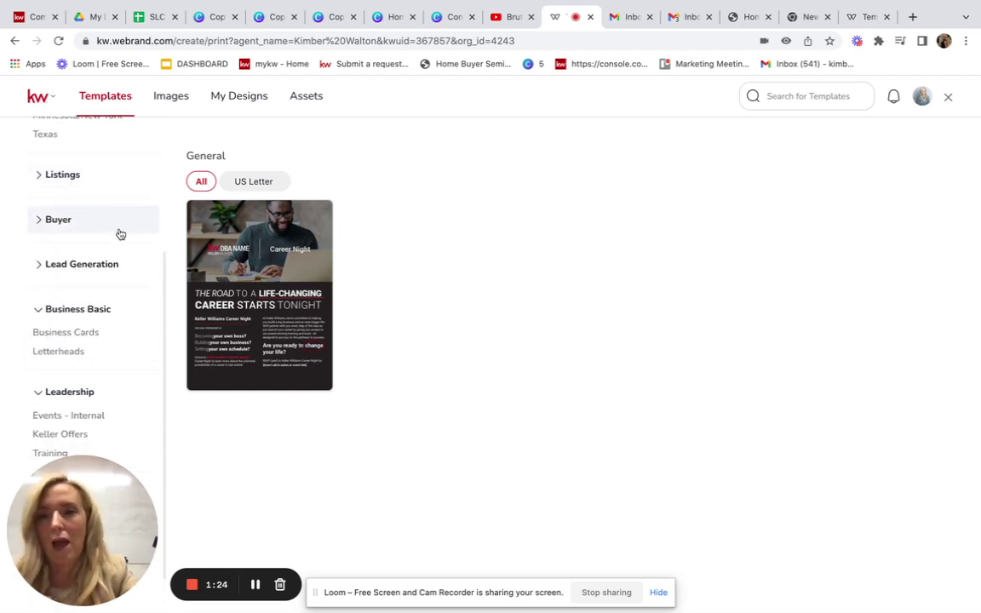
pyautogui.click(83, 225)
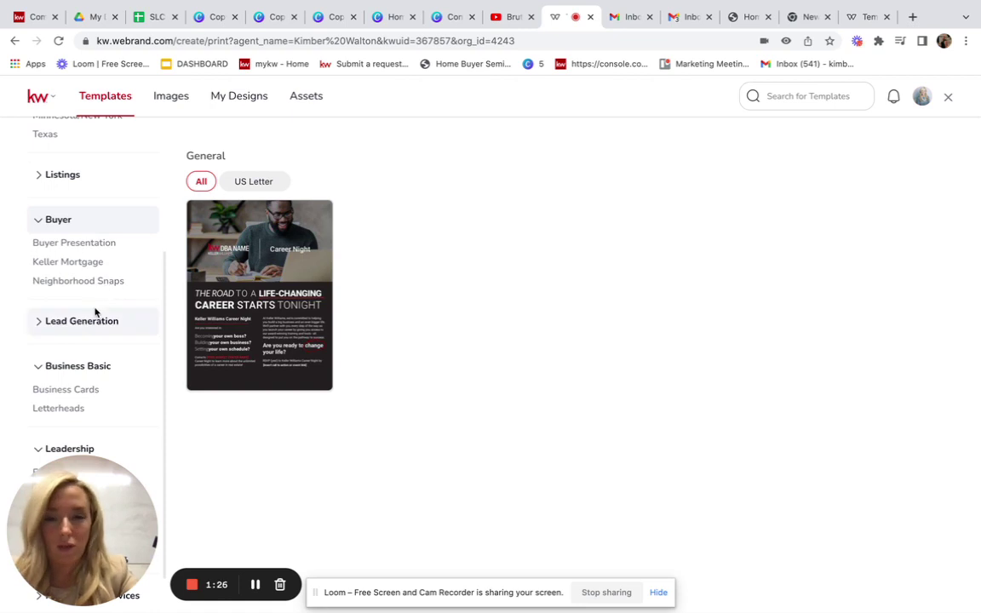
pyautogui.scroll(-1, 117, 301)
pyautogui.scroll(-3, 117, 301)
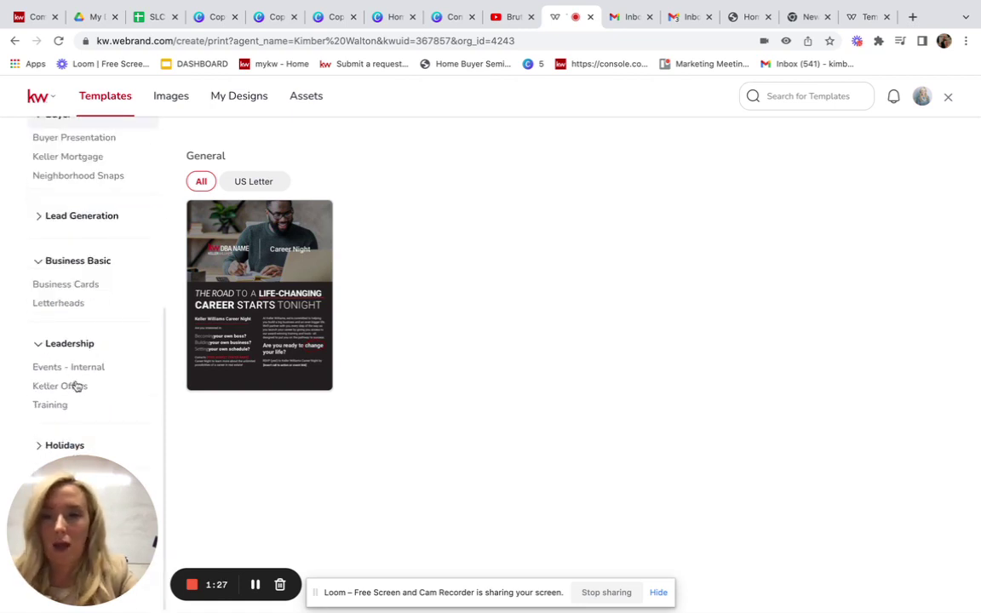
# Step: Collapse Business Basic and Leadership, then expand the Luxury template group
pyautogui.click(46, 260)
pyautogui.click(40, 346)
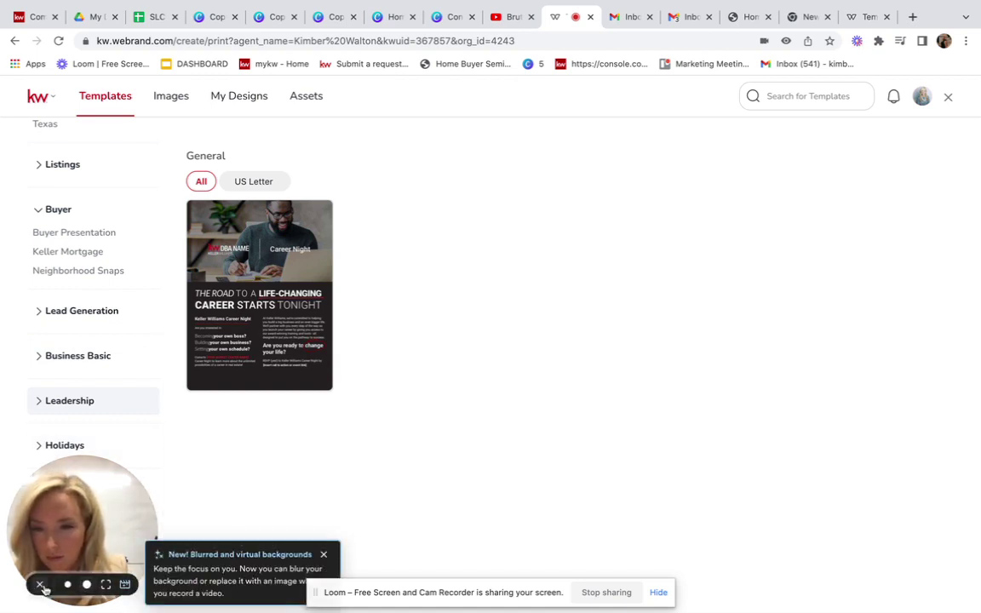
pyautogui.click(43, 587)
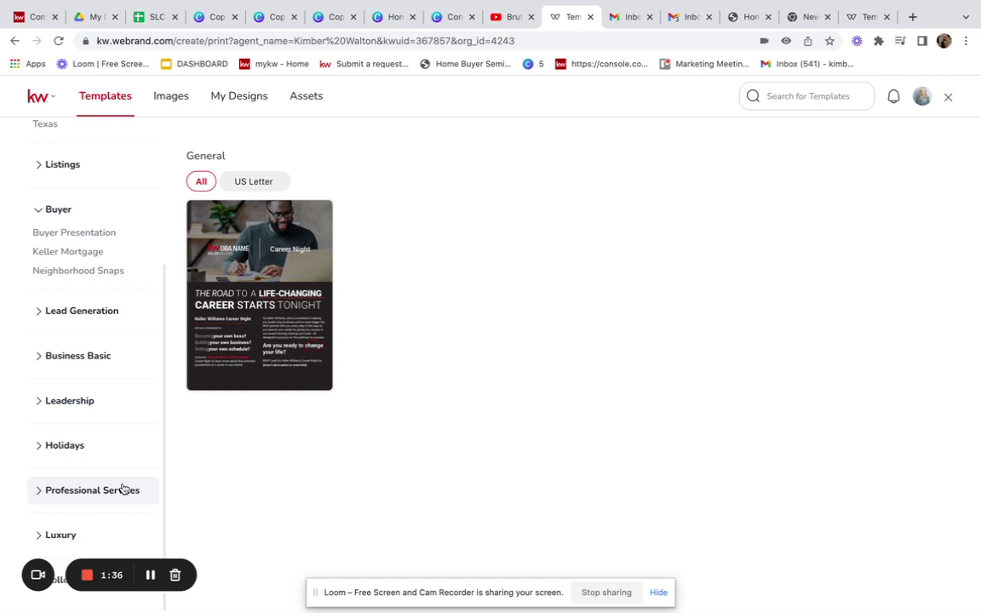
pyautogui.click(75, 537)
pyautogui.scroll(-2, 113, 462)
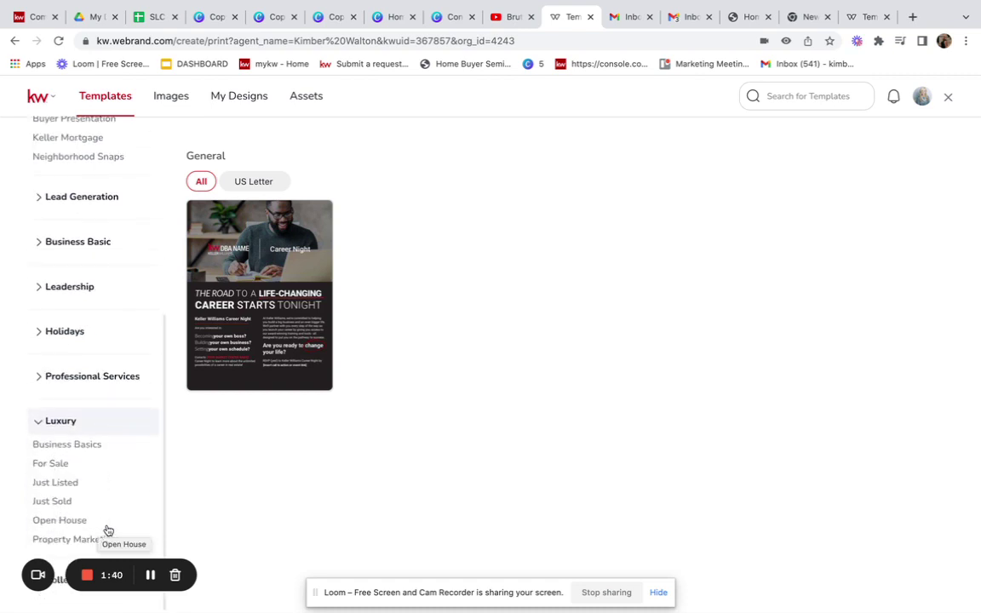
# Step: Filter Luxury > Just Sold to standard postcards and use Classic_JustSold_PC-02
pyautogui.click(72, 540)
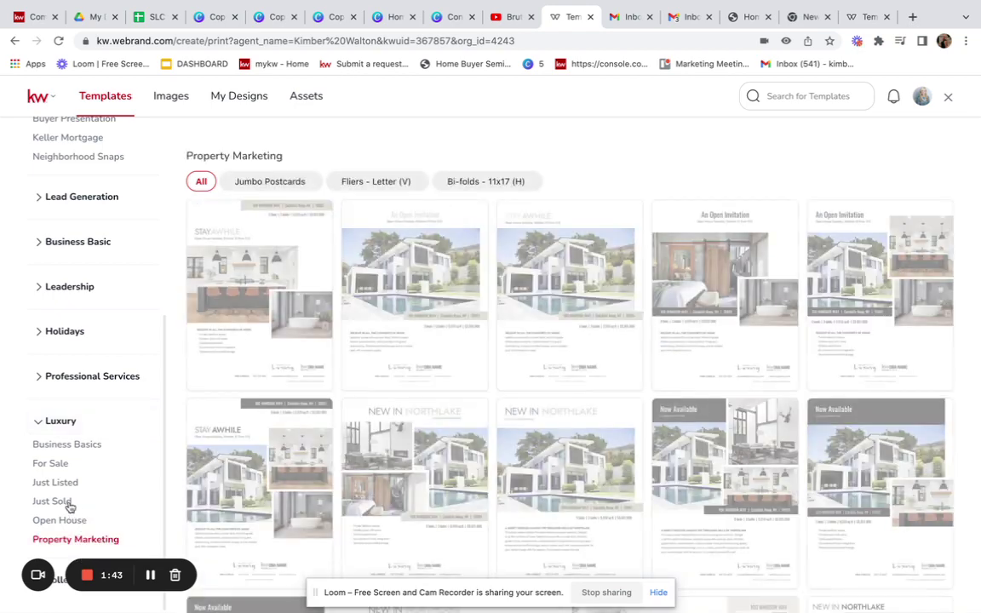
pyautogui.click(69, 504)
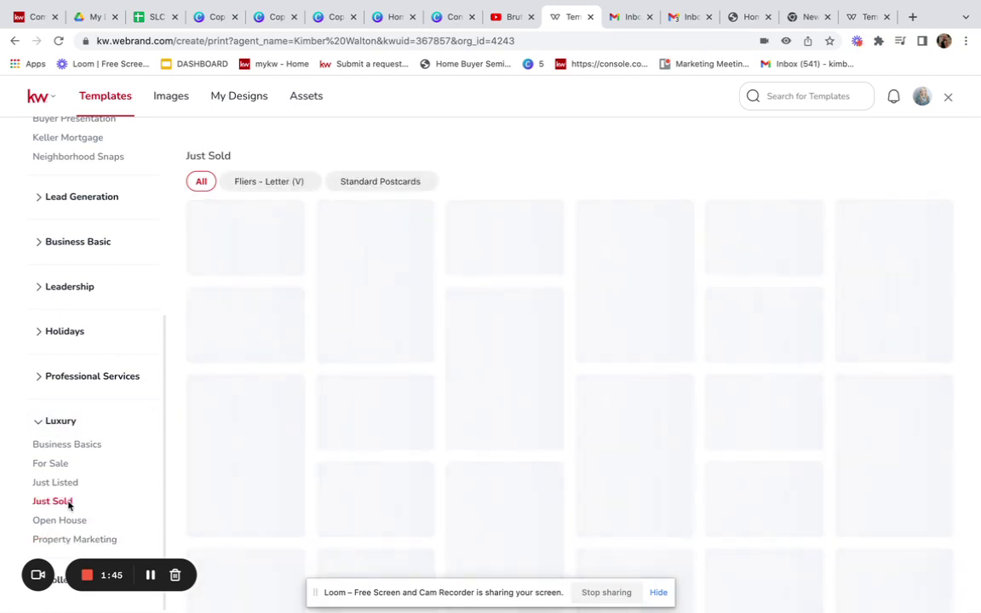
pyautogui.click(388, 178)
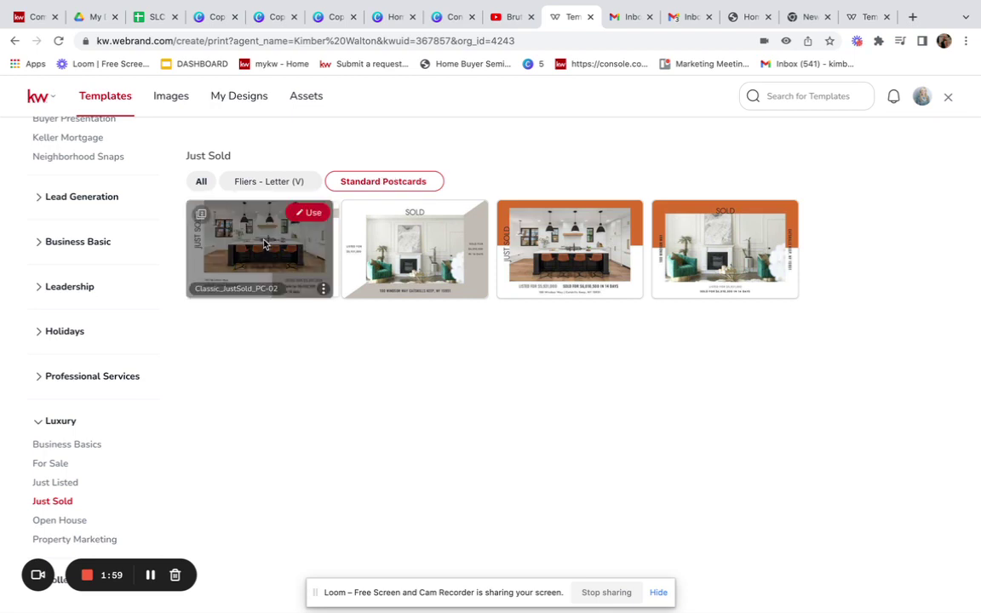
pyautogui.click(310, 213)
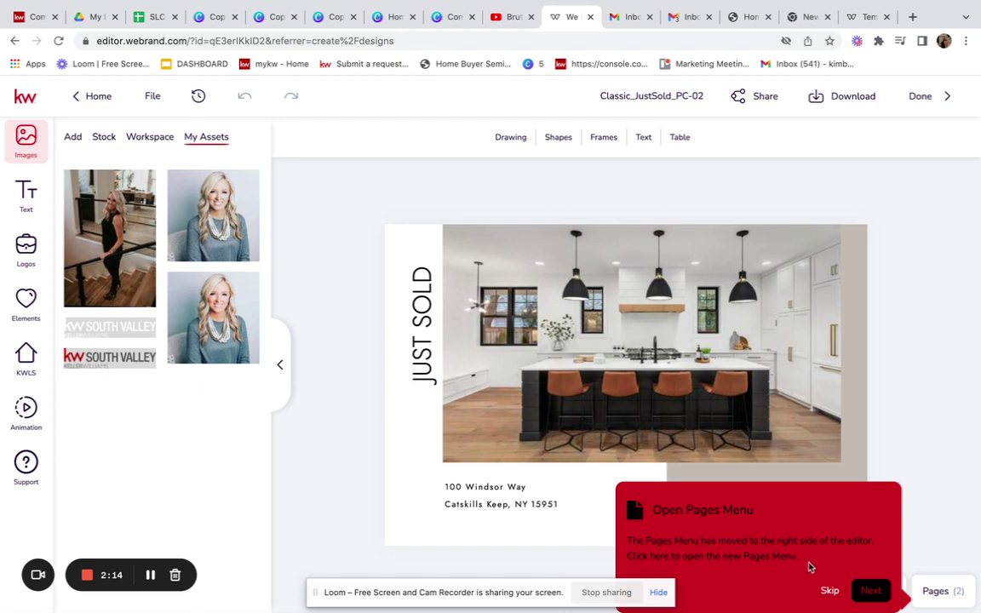
# Step: Skip the Open Pages Menu tip once the postcard editor loads
pyautogui.click(829, 590)
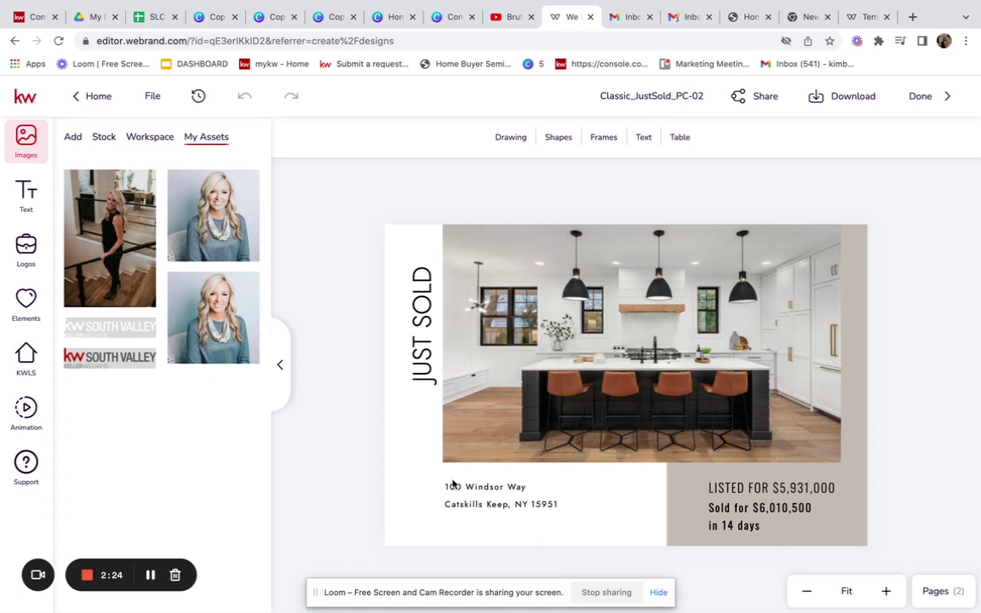
# Step: Search the KW neighborhood snapshots for 'Daybreak'
pyautogui.click(27, 359)
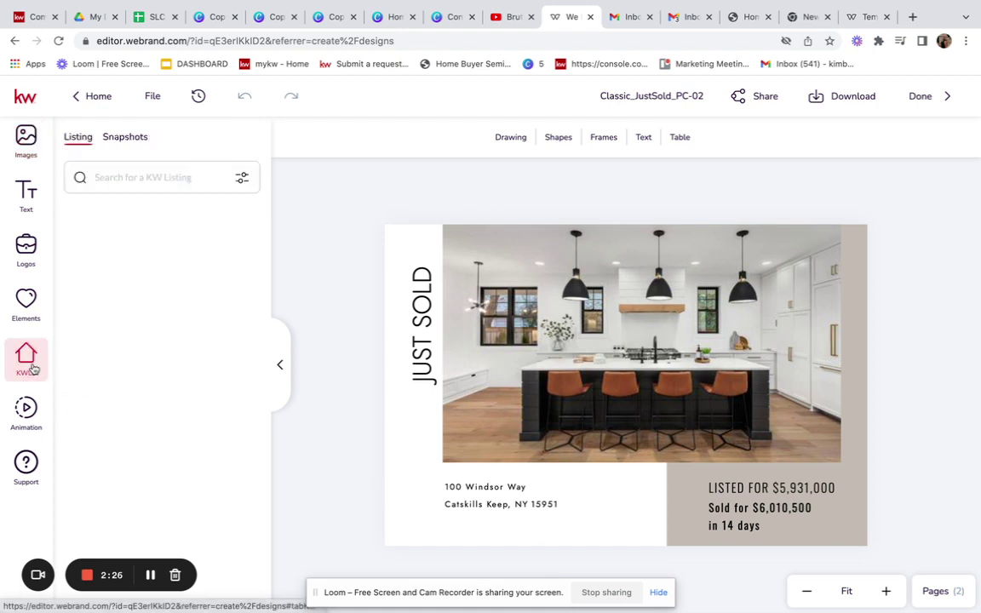
pyautogui.click(138, 137)
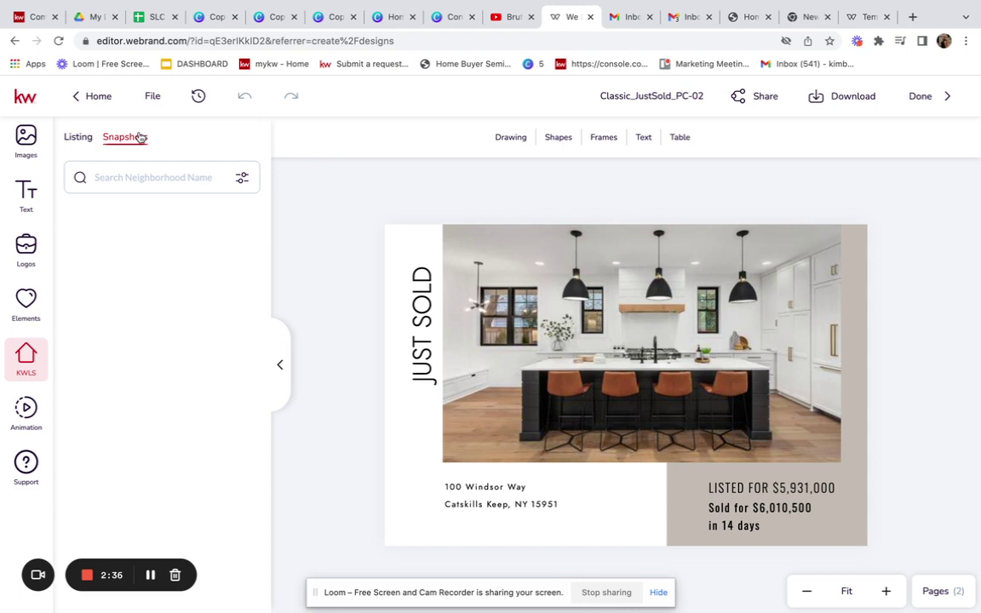
pyautogui.click(151, 181)
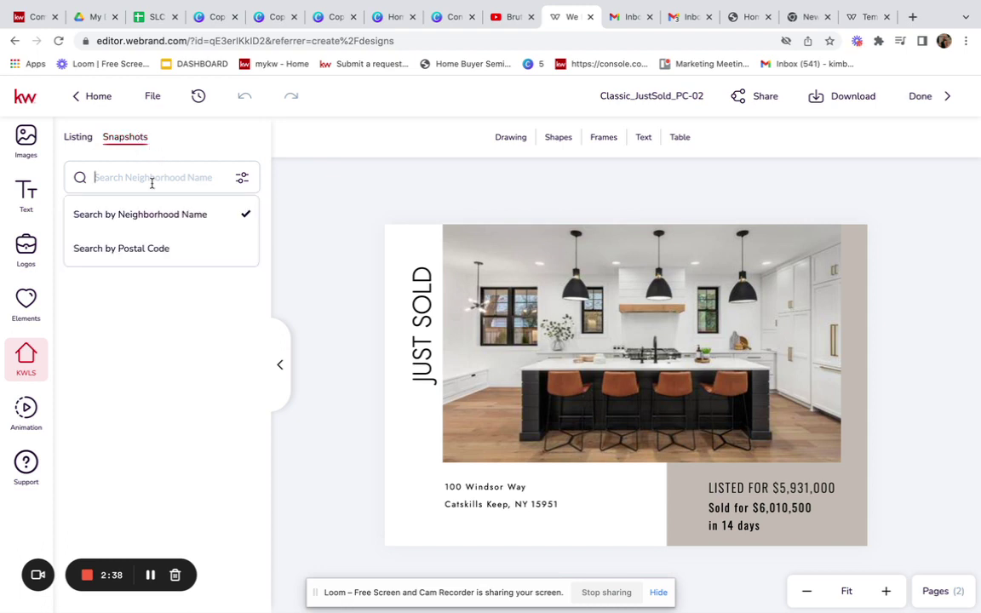
pyautogui.write('Daybreak')
pyautogui.press('Return')
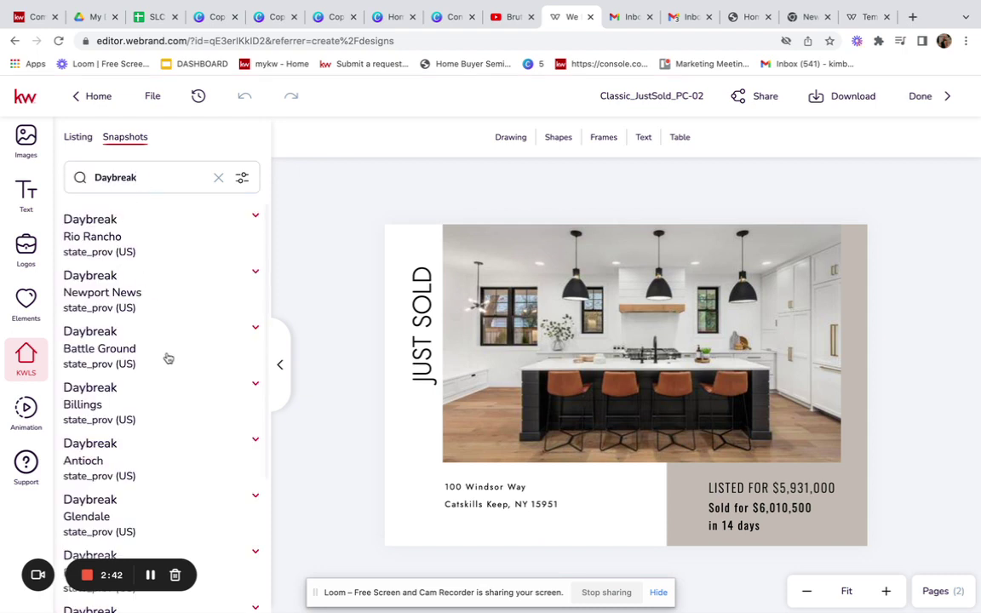
# Step: Expand Daybreak, South Jordan and scroll through its map and market stats cards
pyautogui.scroll(-3, 145, 375)
pyautogui.scroll(-3, 146, 363)
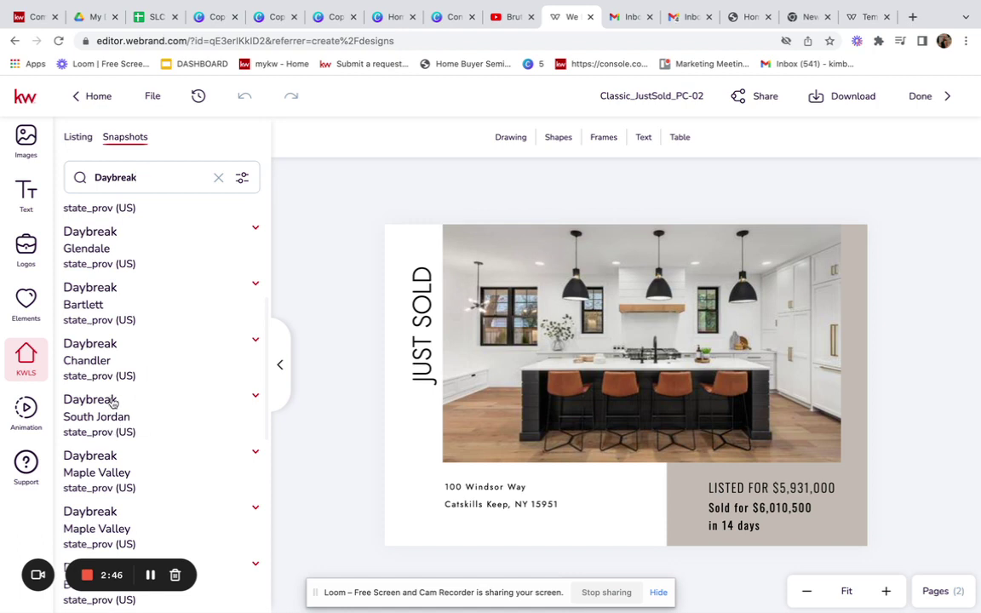
pyautogui.click(108, 417)
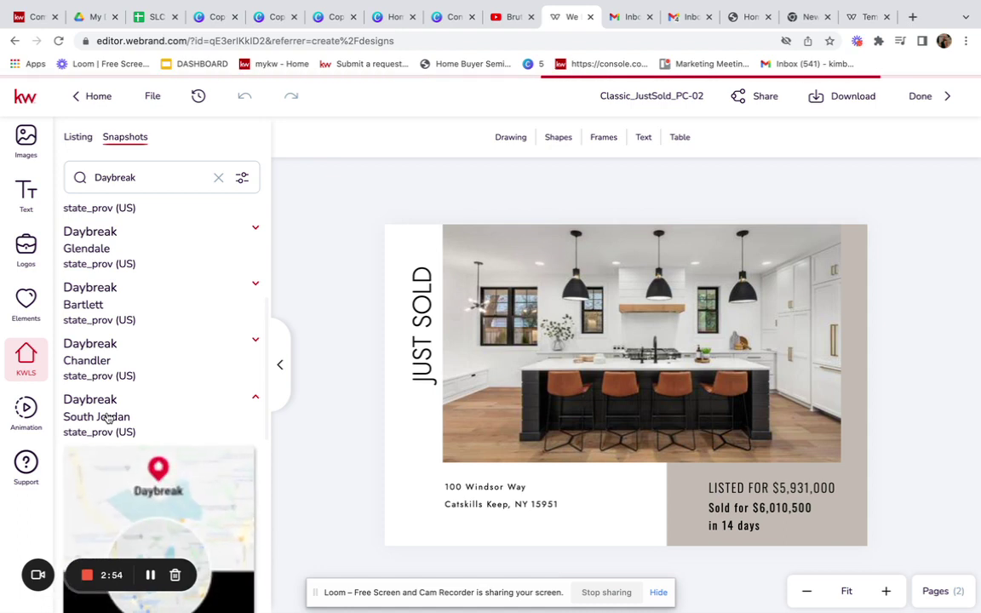
pyautogui.scroll(-5, 109, 416)
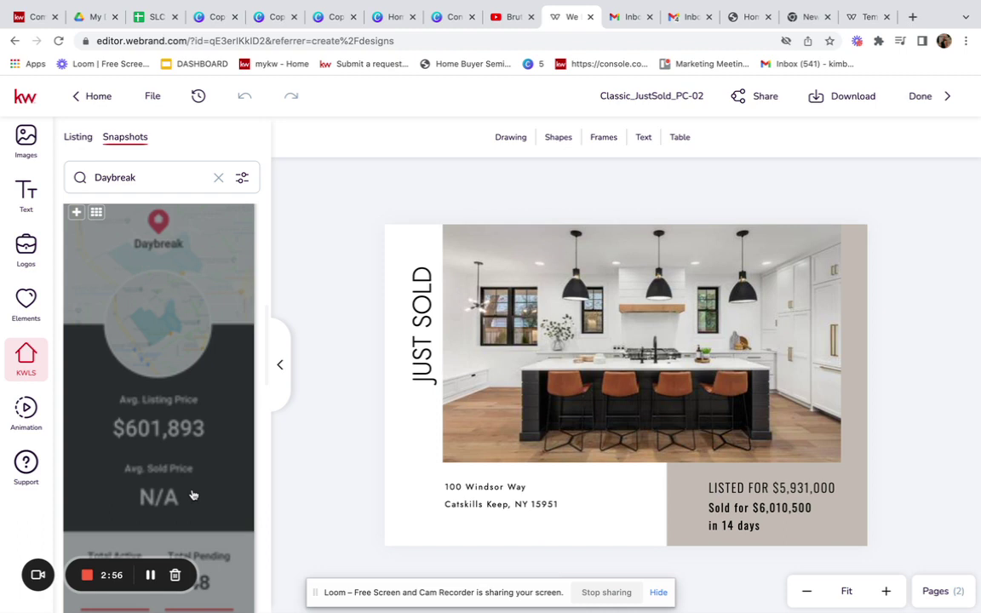
pyautogui.scroll(-2, 193, 494)
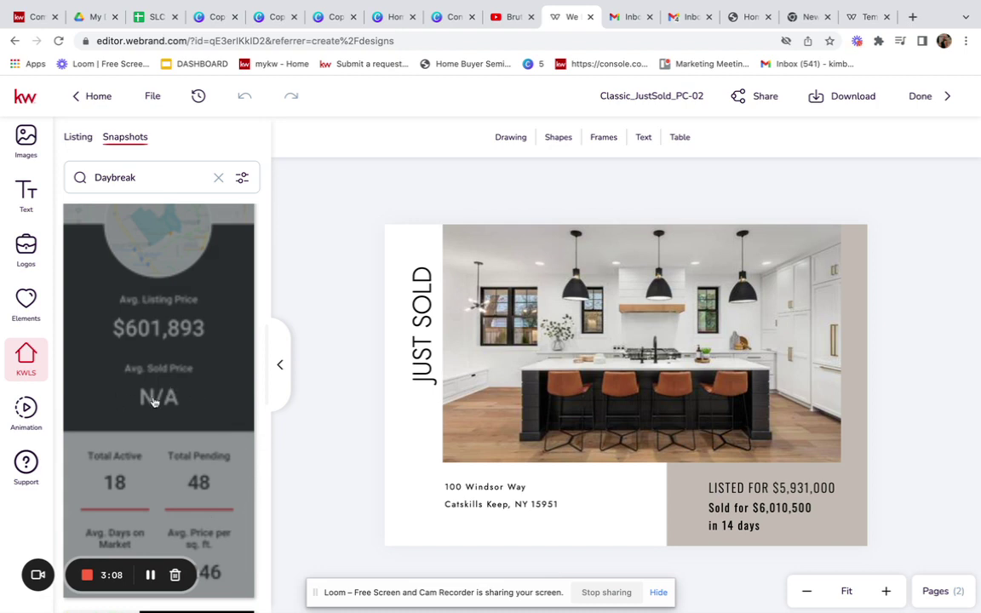
pyautogui.scroll(-3, 153, 388)
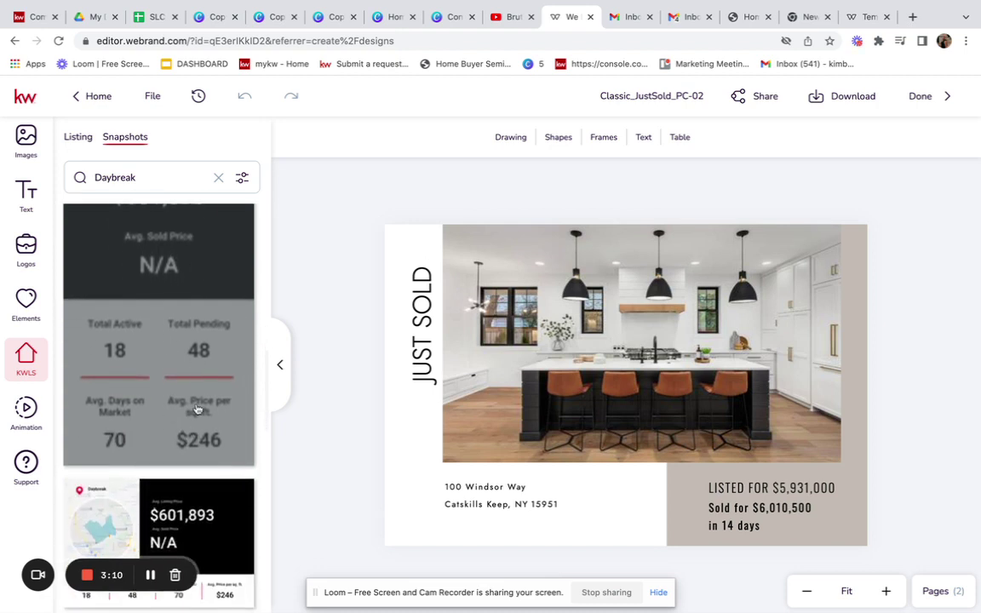
pyautogui.scroll(-10, 191, 458)
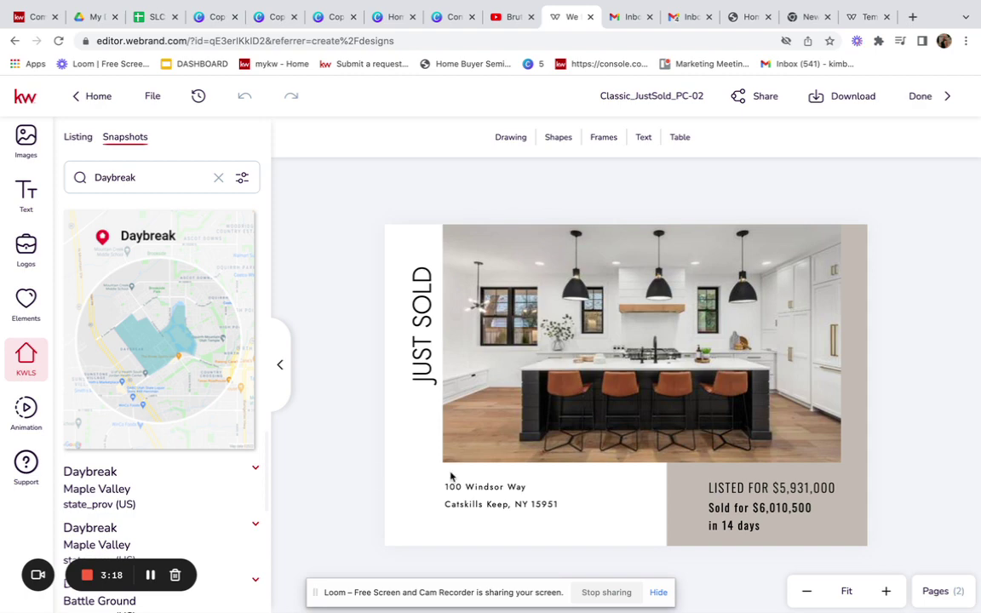
# Step: Replace the kitchen photo with the Daybreak map snapshot
pyautogui.click(601, 395)
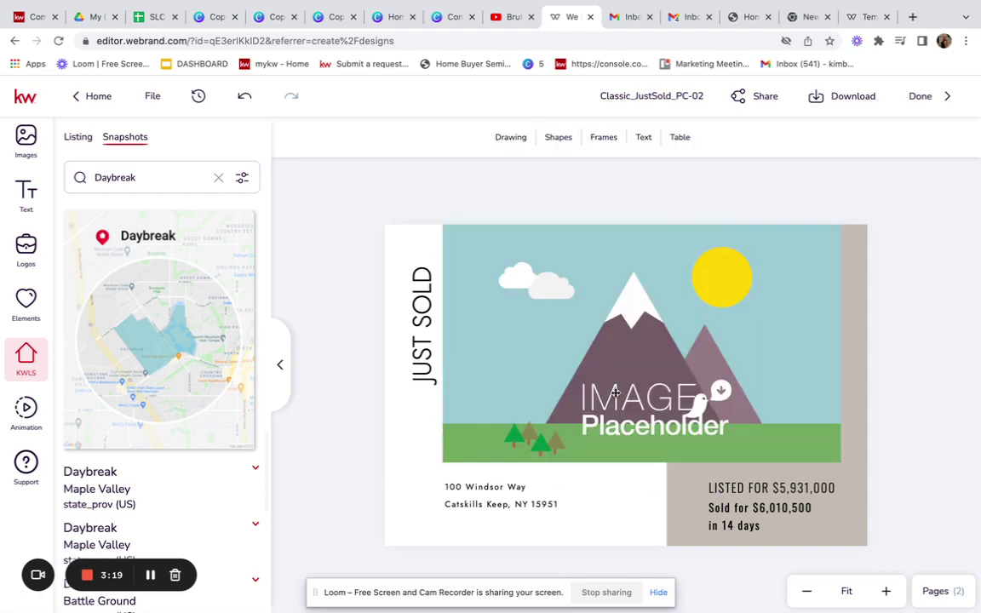
pyautogui.press('Delete')
pyautogui.moveTo(145, 281)
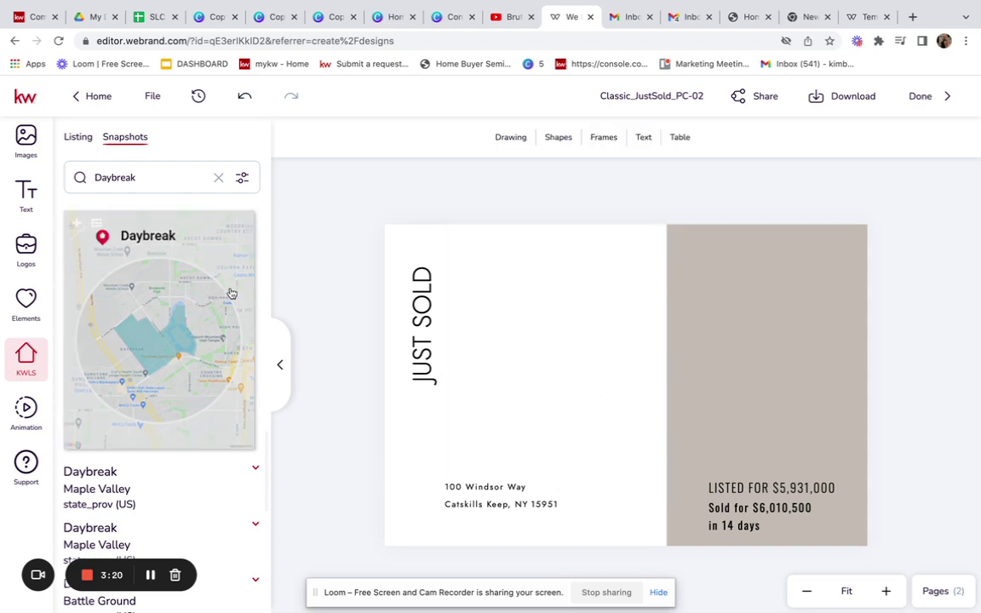
pyautogui.click(77, 224)
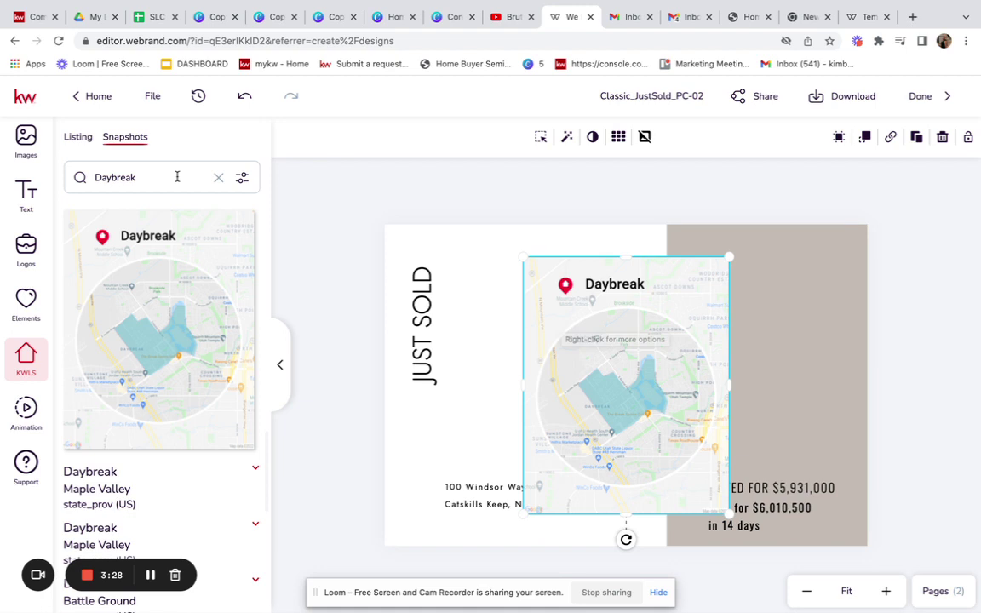
# Step: Search snapshots for Herriman Hills ('her') and expand its snapshot cards
pyautogui.click(218, 177)
pyautogui.click(158, 177)
pyautogui.write('herriman hills')
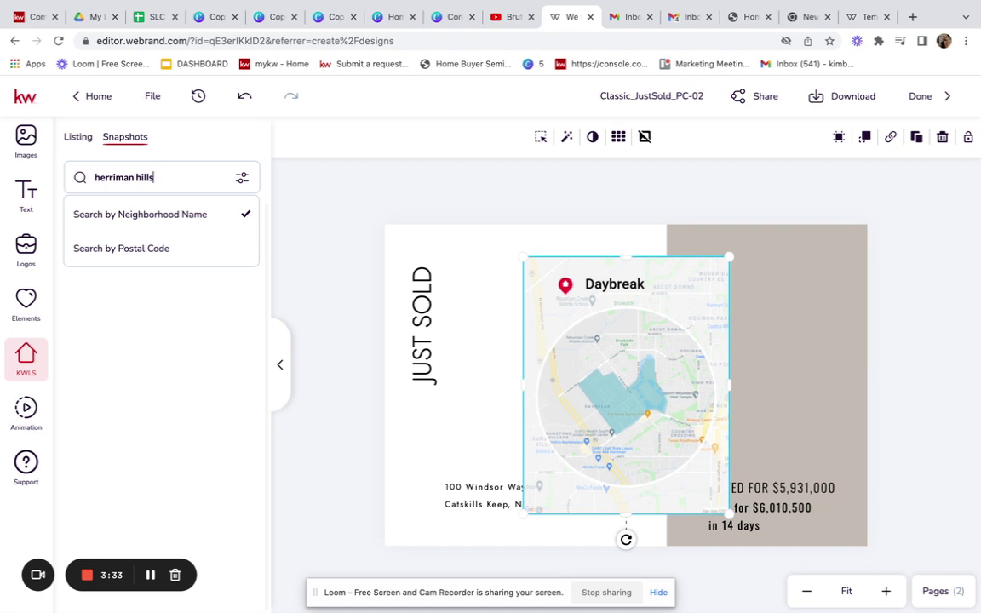
pyautogui.press('Return')
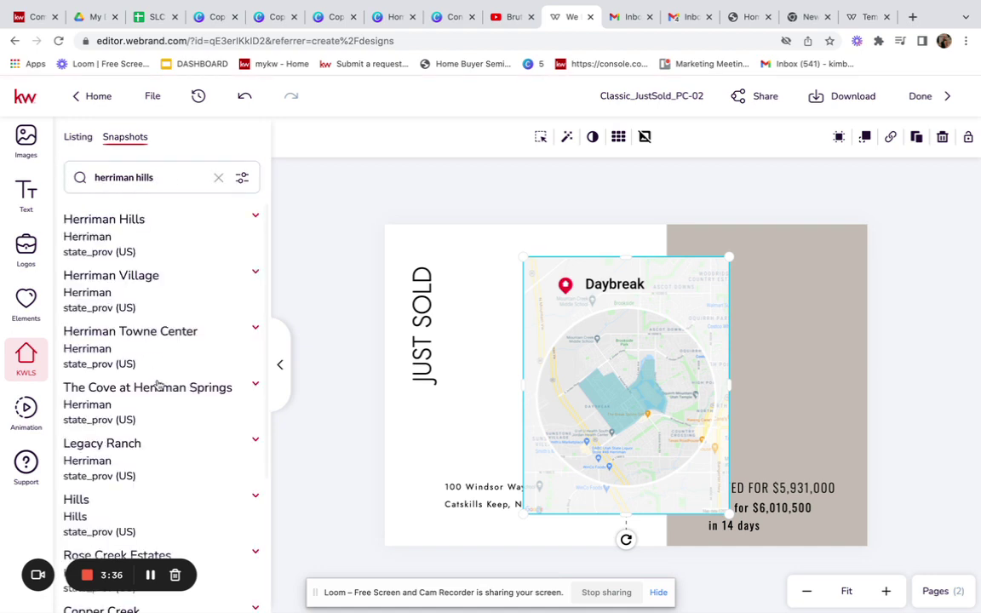
pyautogui.click(167, 241)
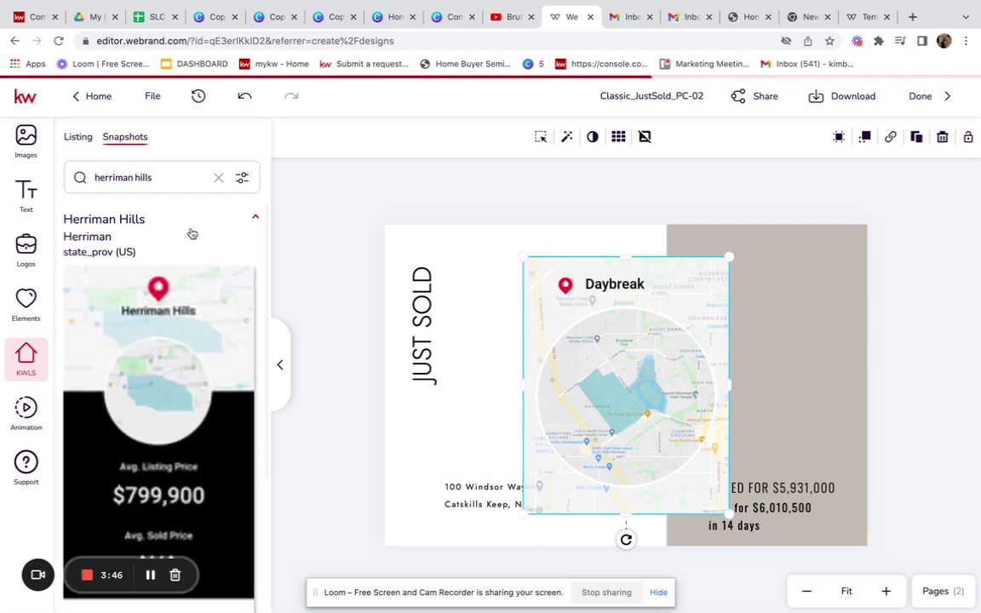
pyautogui.scroll(-3, 162, 361)
pyautogui.scroll(-4, 162, 361)
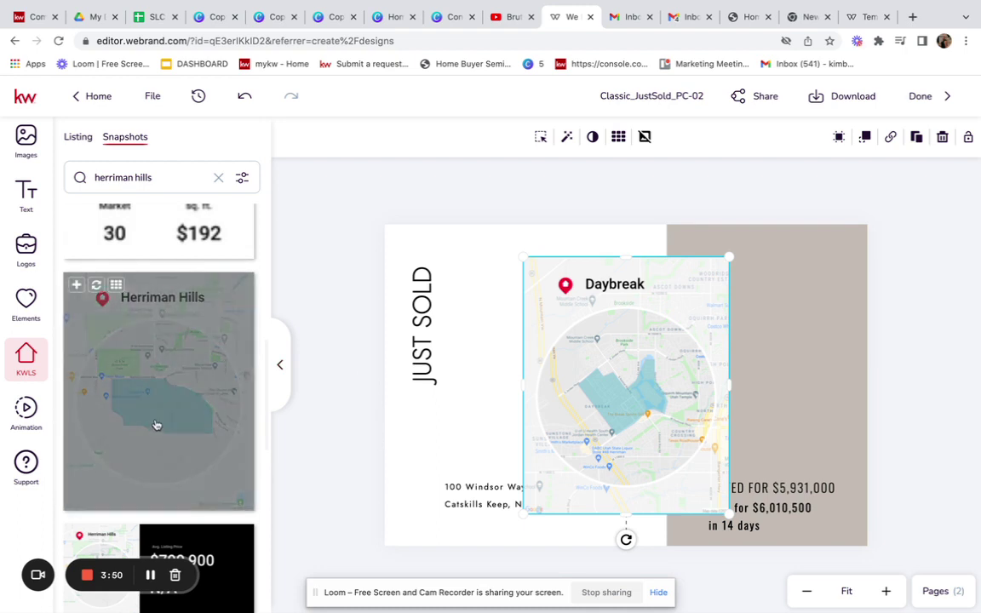
# Step: Add the Herriman Hills map, move it right, and shrink and reposition the Daybreak map
pyautogui.click(77, 287)
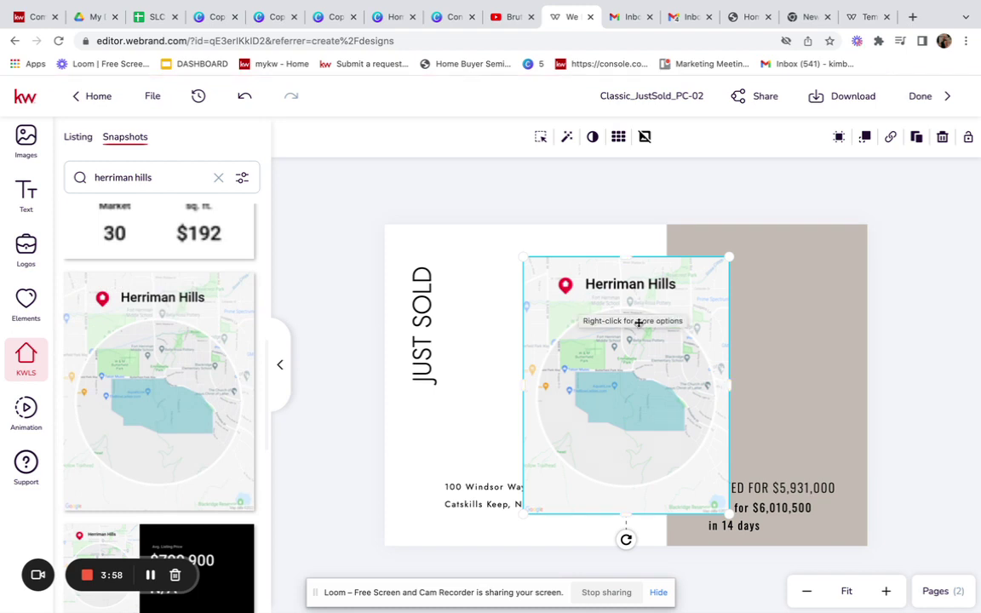
pyautogui.moveTo(580, 298); pyautogui.dragTo(767, 309)
pyautogui.moveTo(574, 338); pyautogui.dragTo(501, 309)
pyautogui.moveTo(658, 227); pyautogui.dragTo(608, 270)
pyautogui.moveTo(582, 333); pyautogui.dragTo(581, 325)
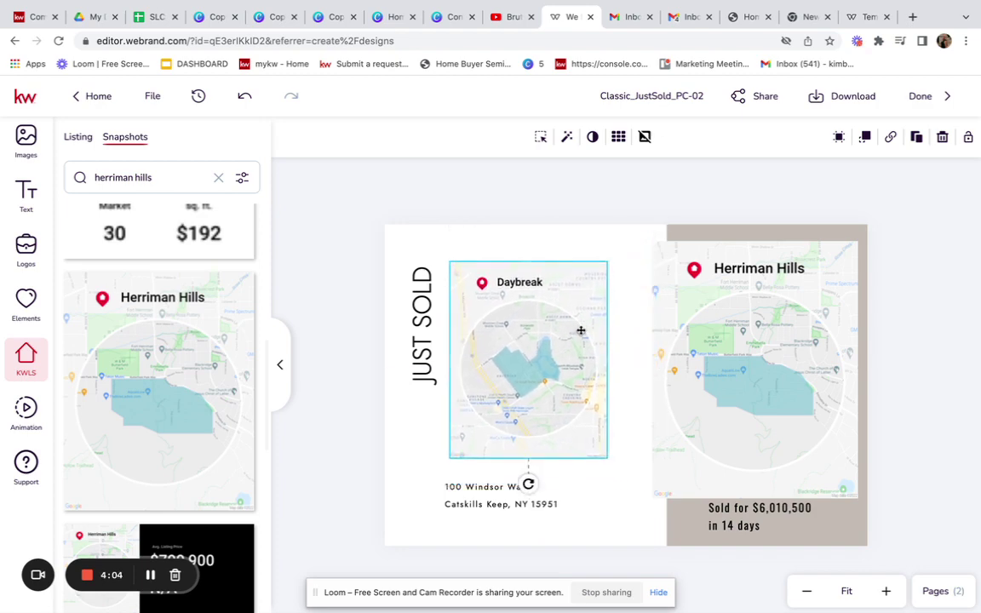
# Step: Shrink the Herriman Hills map and align both maps side by side, slightly overlapping
pyautogui.click(729, 326)
pyautogui.moveTo(860, 237); pyautogui.dragTo(822, 288)
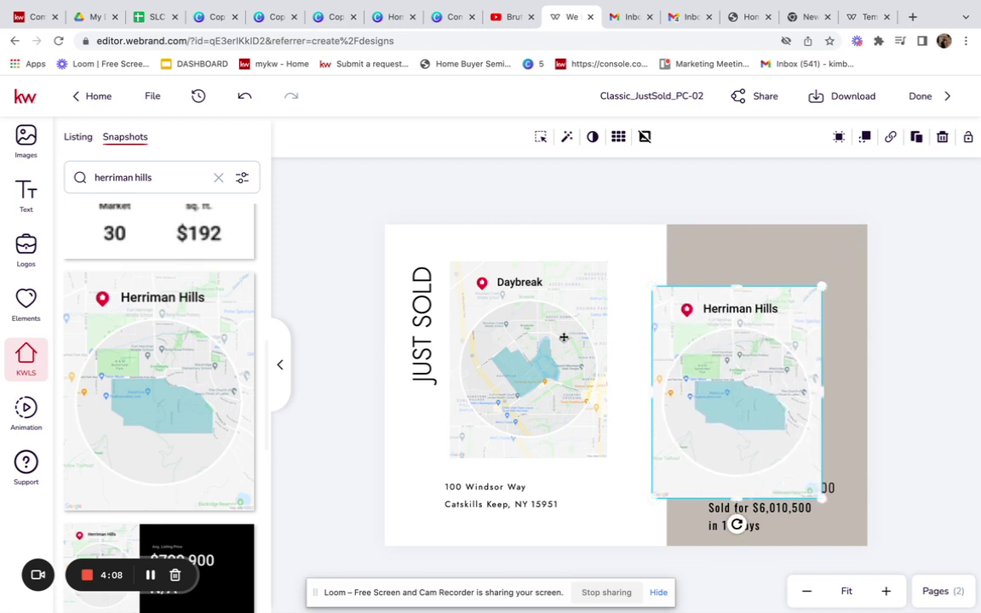
pyautogui.moveTo(563, 335); pyautogui.dragTo(580, 317)
pyautogui.moveTo(719, 328); pyautogui.dragTo(678, 322)
pyautogui.moveTo(558, 320); pyautogui.dragTo(555, 314)
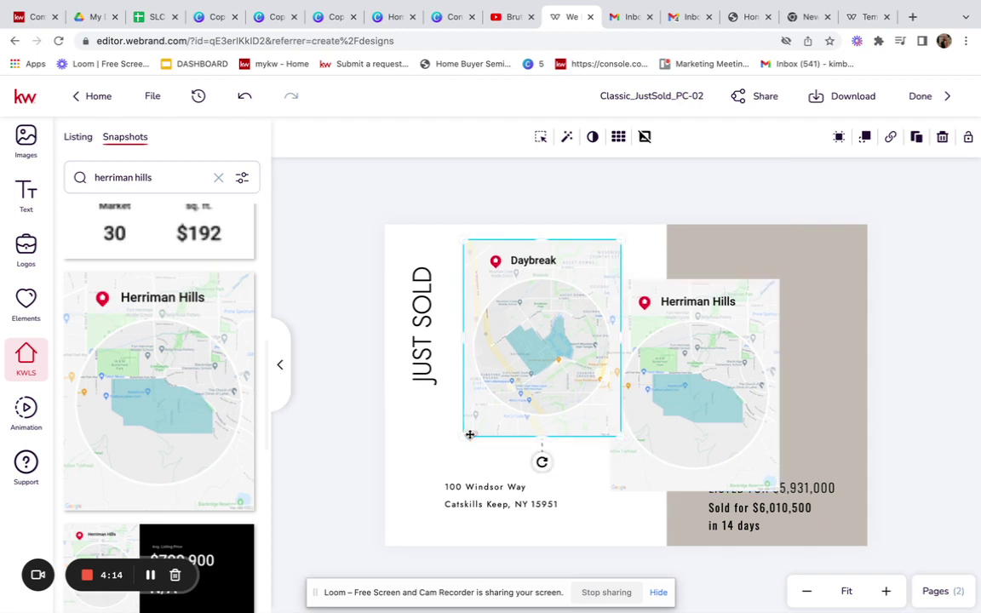
pyautogui.moveTo(463, 436); pyautogui.dragTo(456, 438)
pyautogui.click(806, 324)
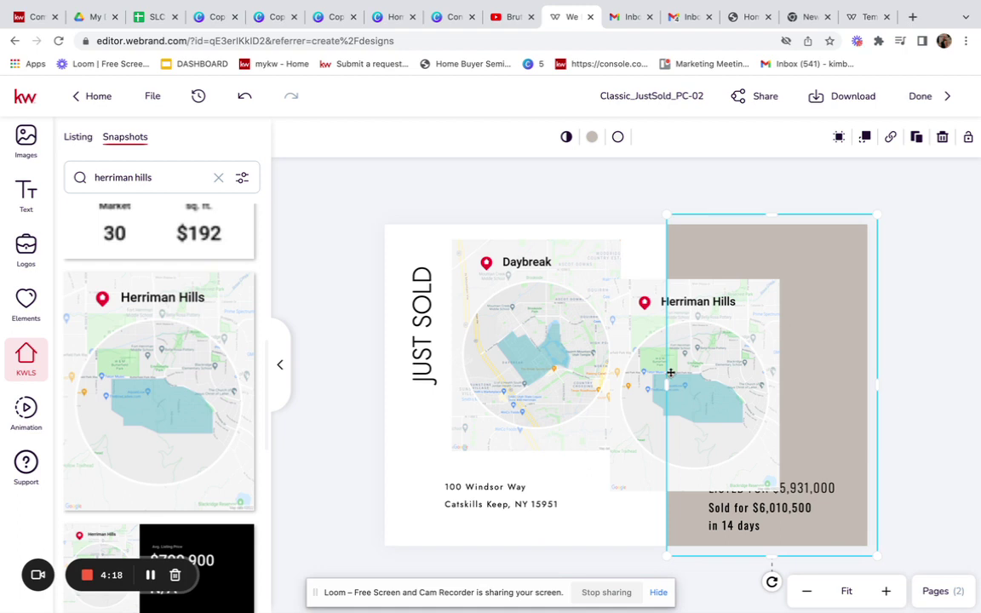
pyautogui.click(927, 295)
pyautogui.click(696, 353)
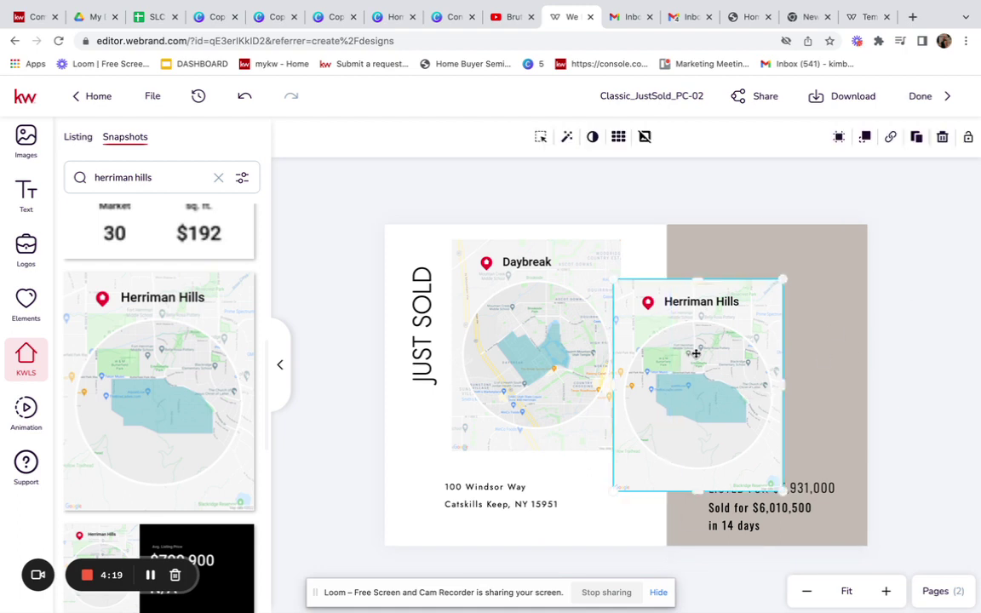
pyautogui.moveTo(696, 353); pyautogui.dragTo(713, 353)
pyautogui.moveTo(548, 342); pyautogui.dragTo(567, 342)
pyautogui.click(782, 520)
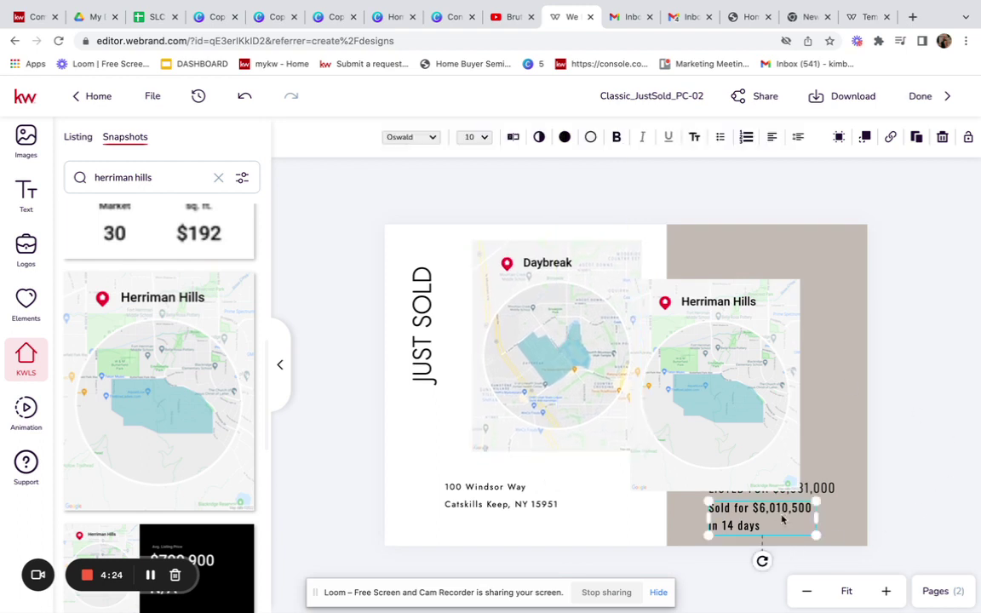
pyautogui.press('Delete')
pyautogui.click(820, 500)
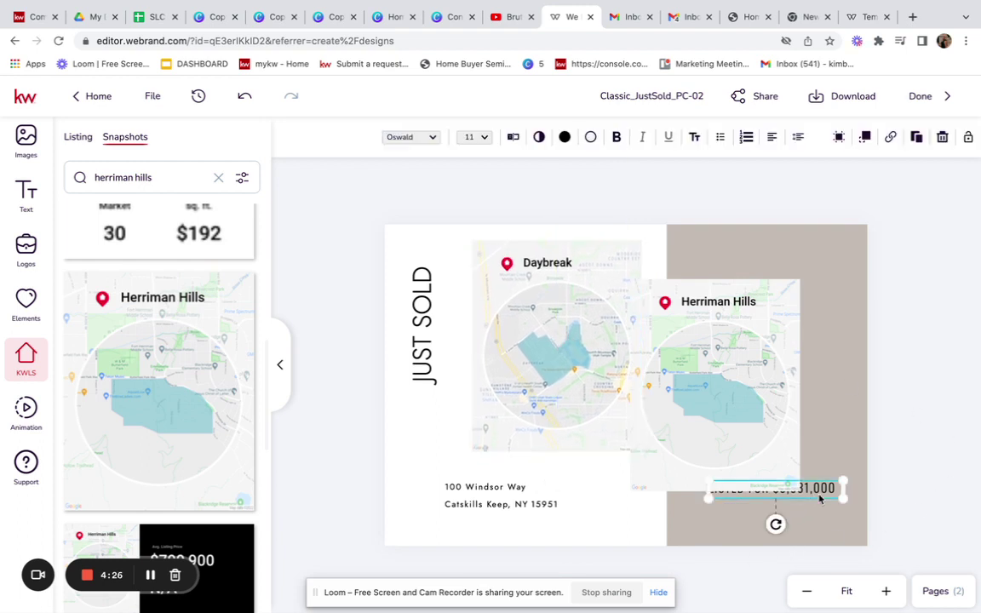
pyautogui.moveTo(823, 496); pyautogui.dragTo(792, 517)
pyautogui.press('Delete')
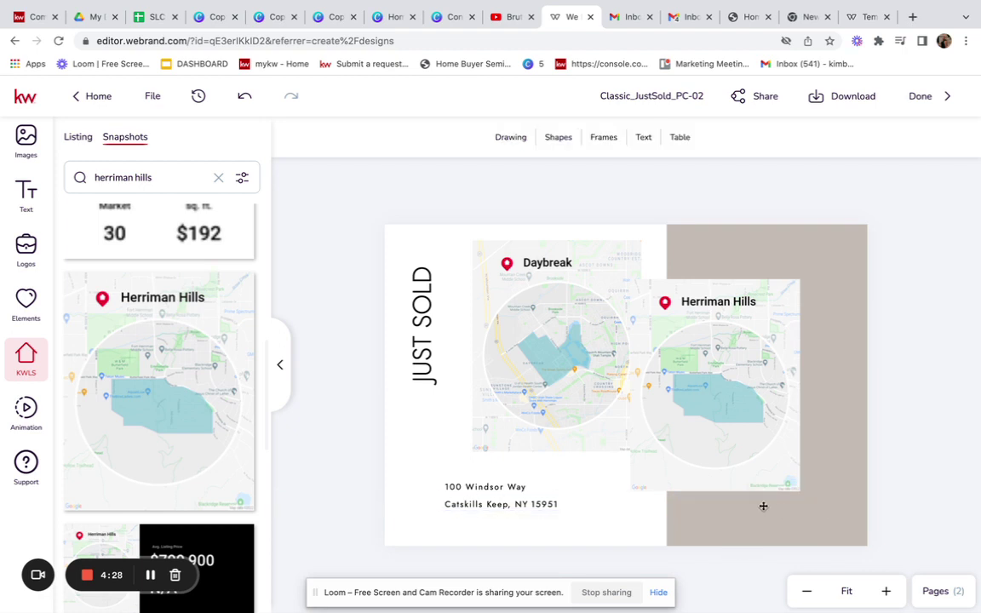
pyautogui.click(489, 509)
pyautogui.press('Delete')
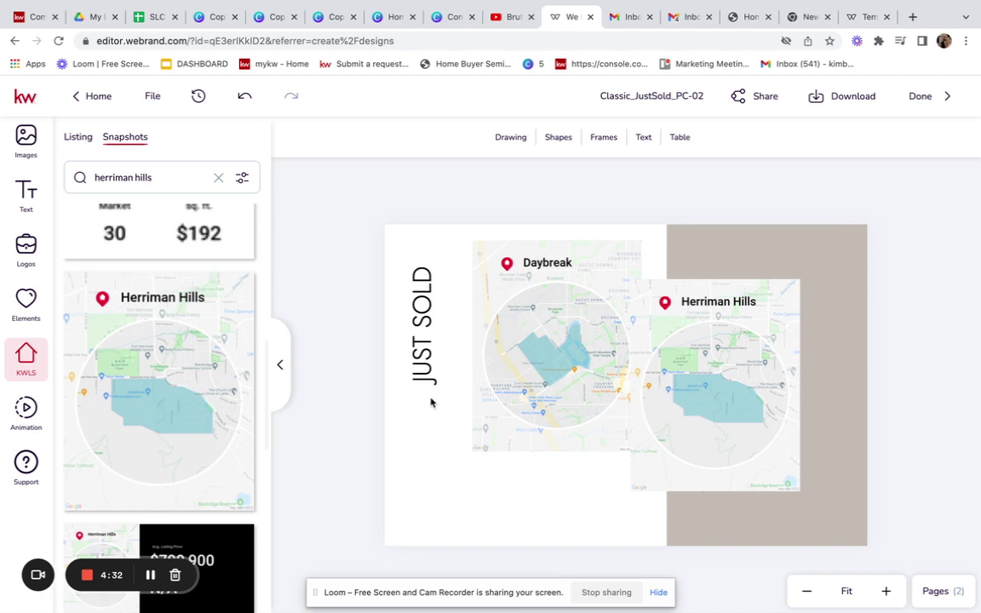
# Step: Rotate the JUST SOLD text to read horizontally below the maps
pyautogui.click(423, 322)
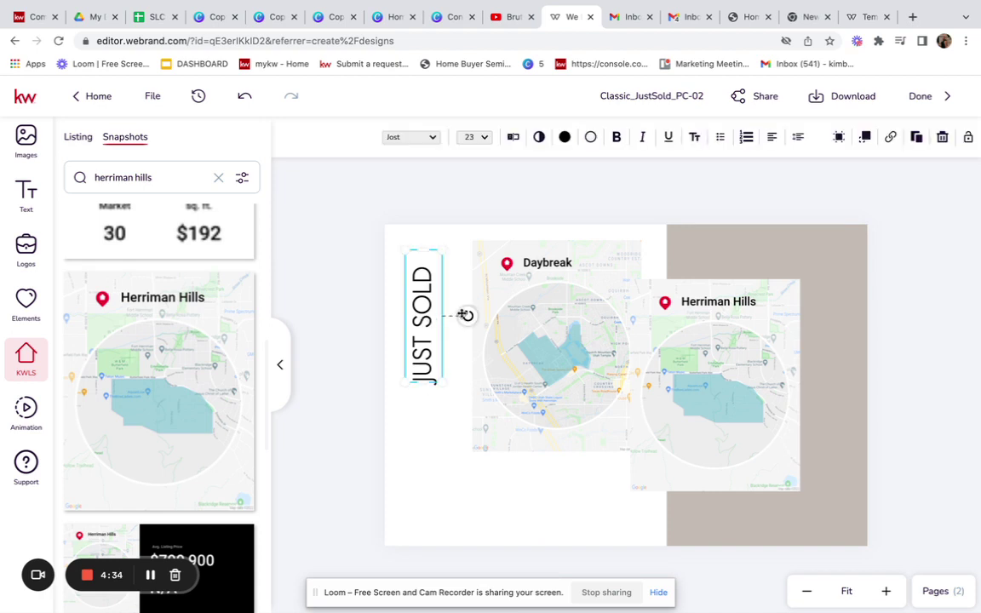
pyautogui.moveTo(468, 316); pyautogui.dragTo(452, 486)
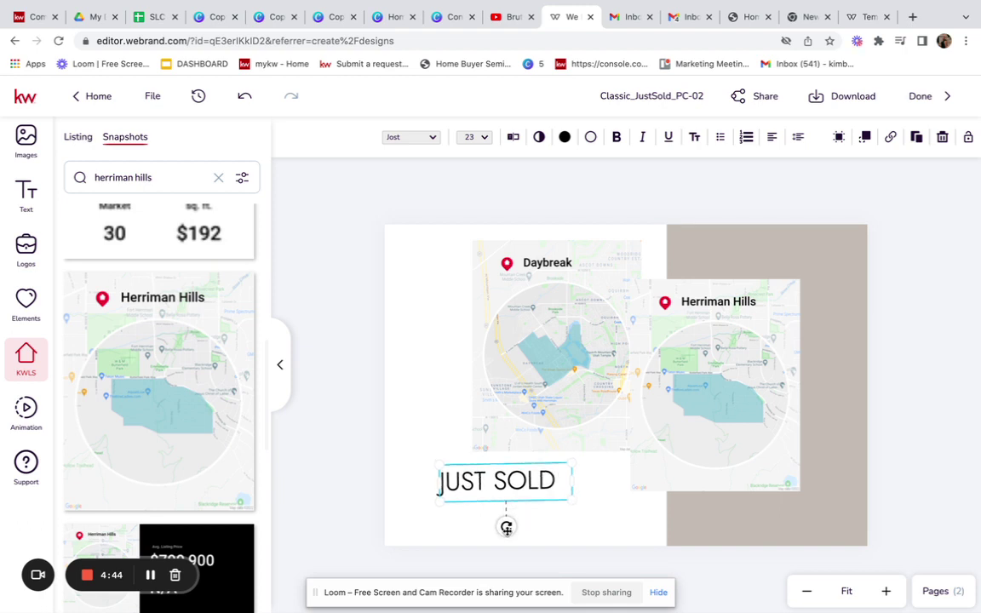
pyautogui.moveTo(506, 528); pyautogui.dragTo(505, 528)
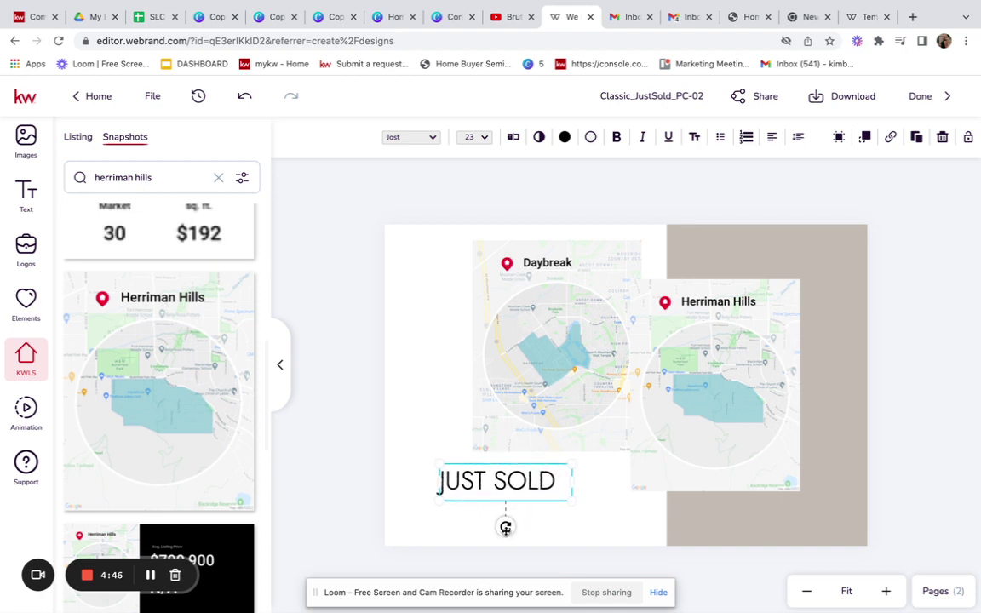
pyautogui.click(607, 509)
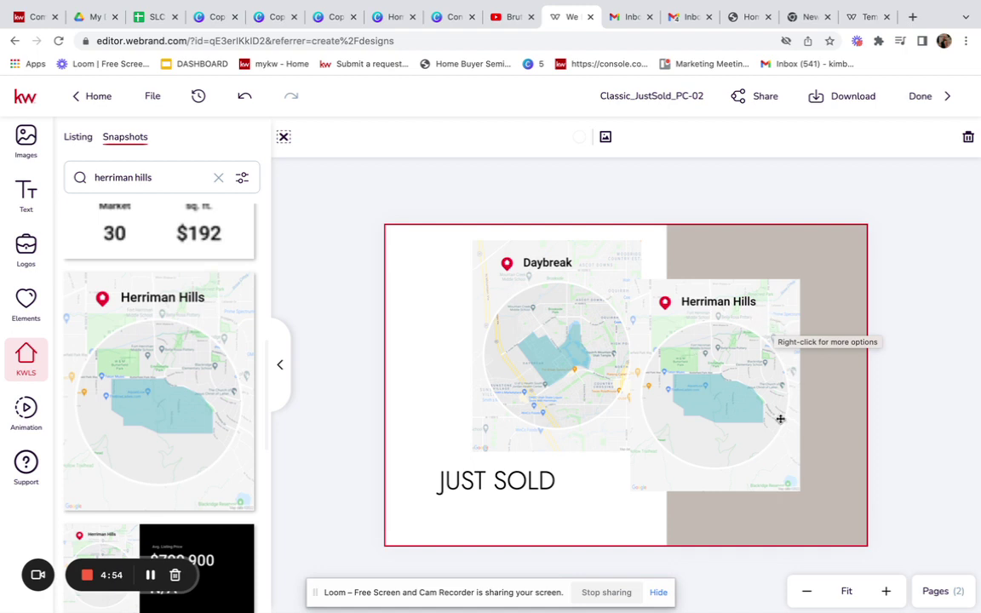
# Step: Switch to page 2, the HI [FIRST NAME] letter, and close the Pages panel
pyautogui.click(956, 592)
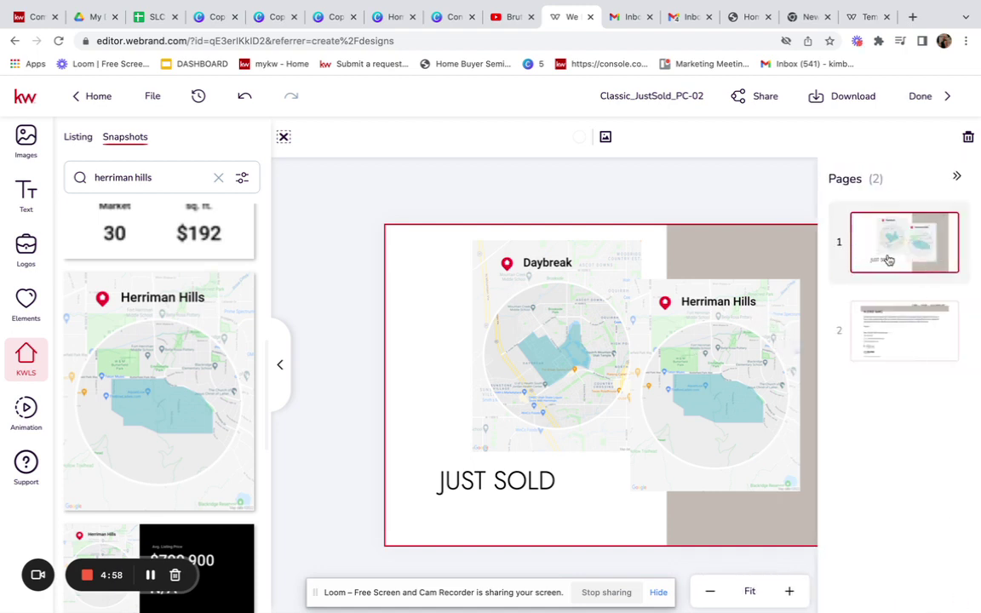
pyautogui.click(898, 342)
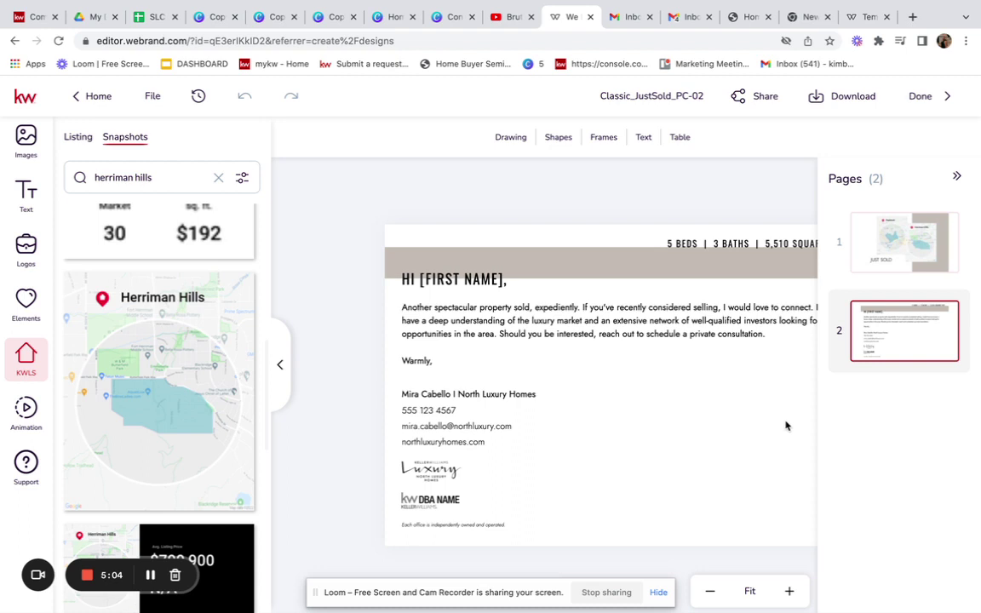
pyautogui.click(957, 177)
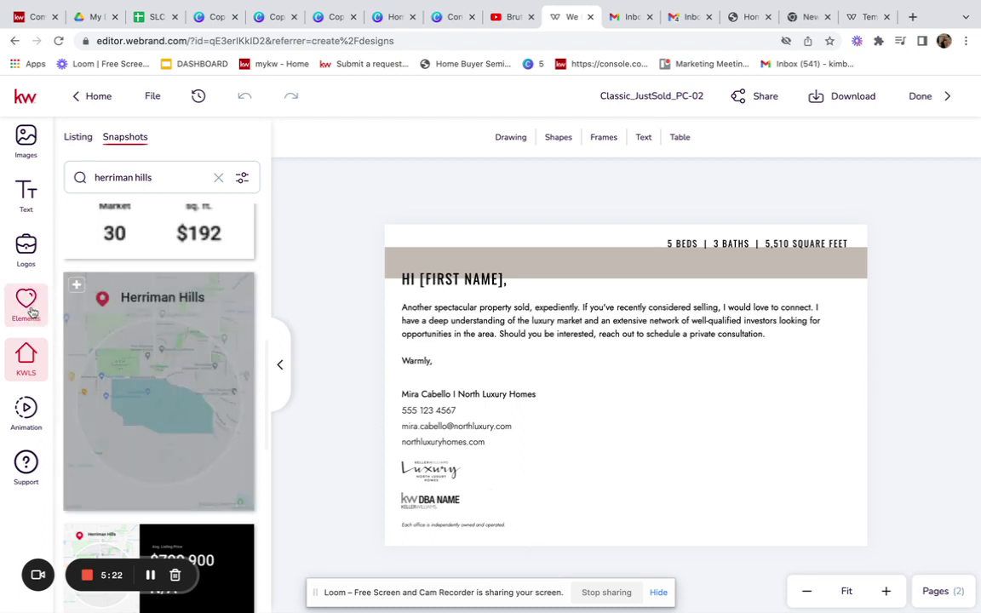
# Step: Go to agent.kw.com in the other tab and open the saved FARMING POSTCARD design
pyautogui.click(20, 253)
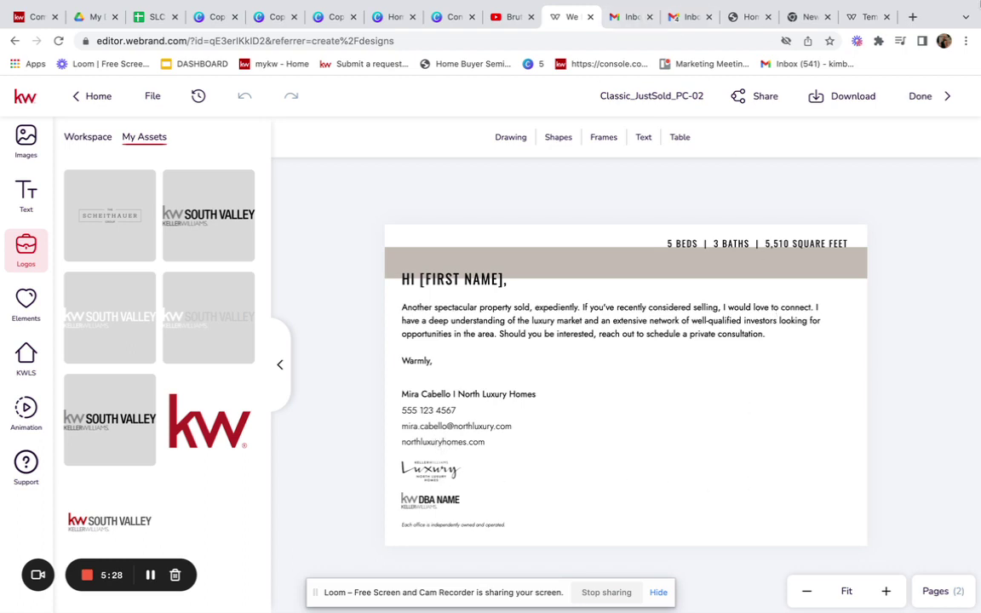
pyautogui.click(852, 17)
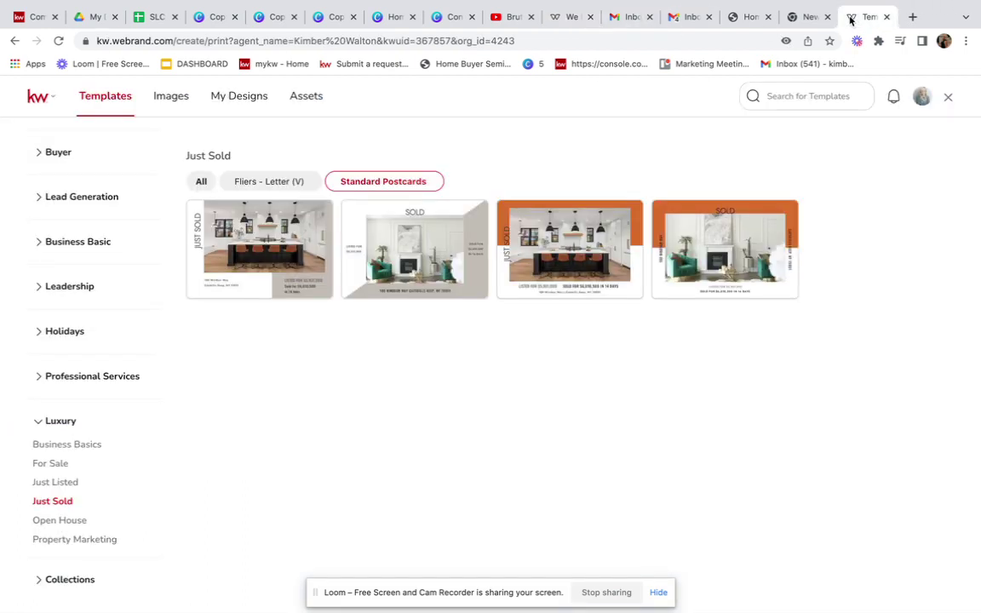
pyautogui.click(740, 40)
pyautogui.write('agent')
pyautogui.press('Return')
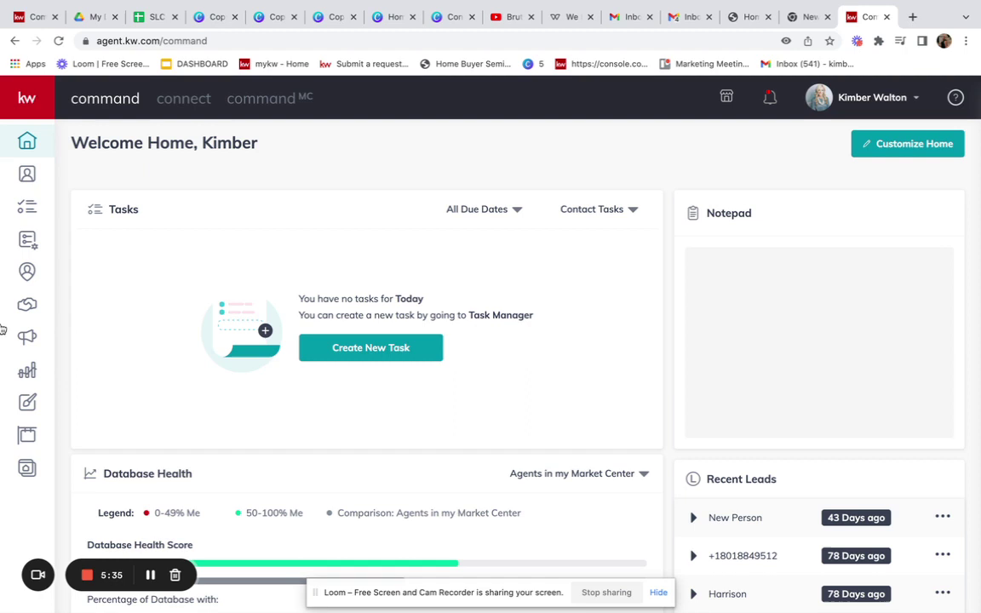
pyautogui.click(25, 408)
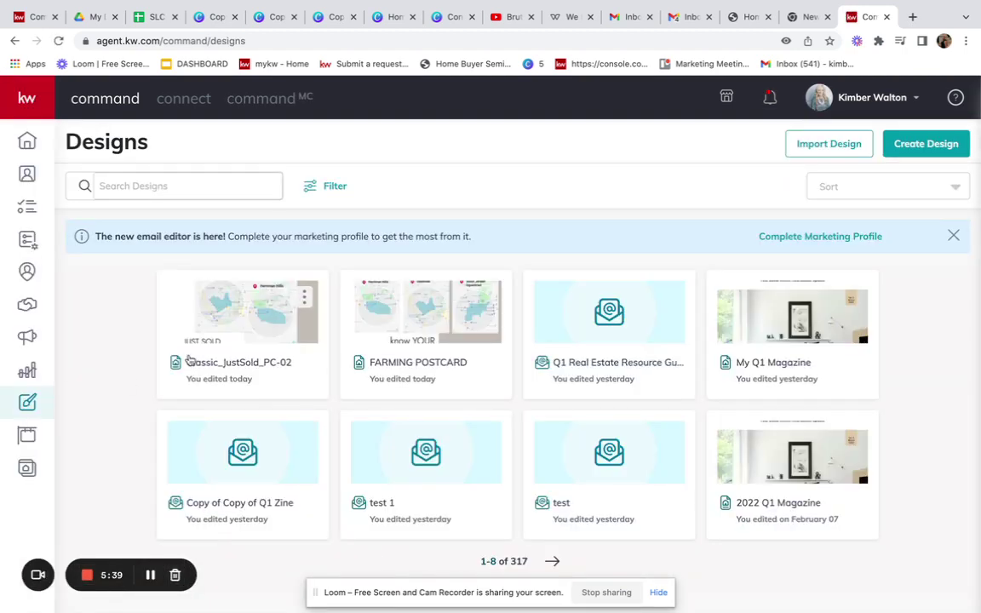
pyautogui.click(431, 375)
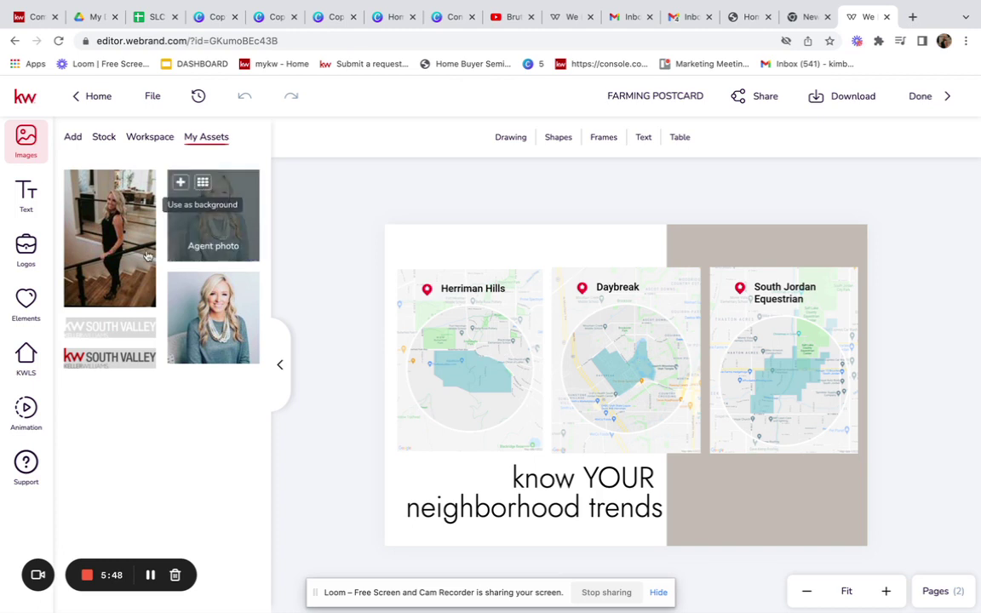
# Step: Open the KWLS Listing/Snapshots panel beside the farming postcard front
pyautogui.click(26, 366)
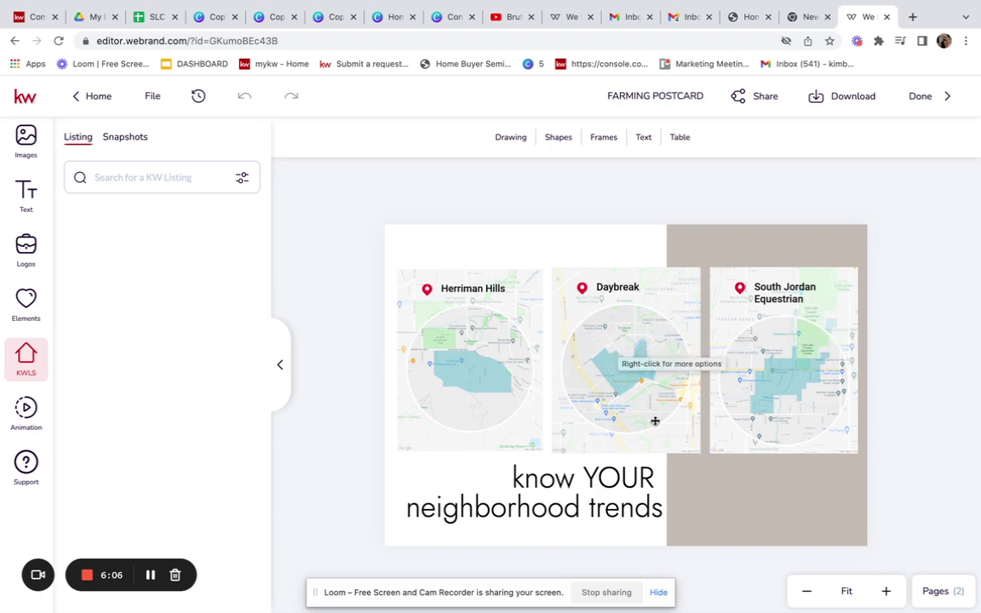
# Step: Switch to page 2, the 'Hello Herriman Hills Resident' letter with its QR code
pyautogui.click(940, 591)
pyautogui.click(909, 341)
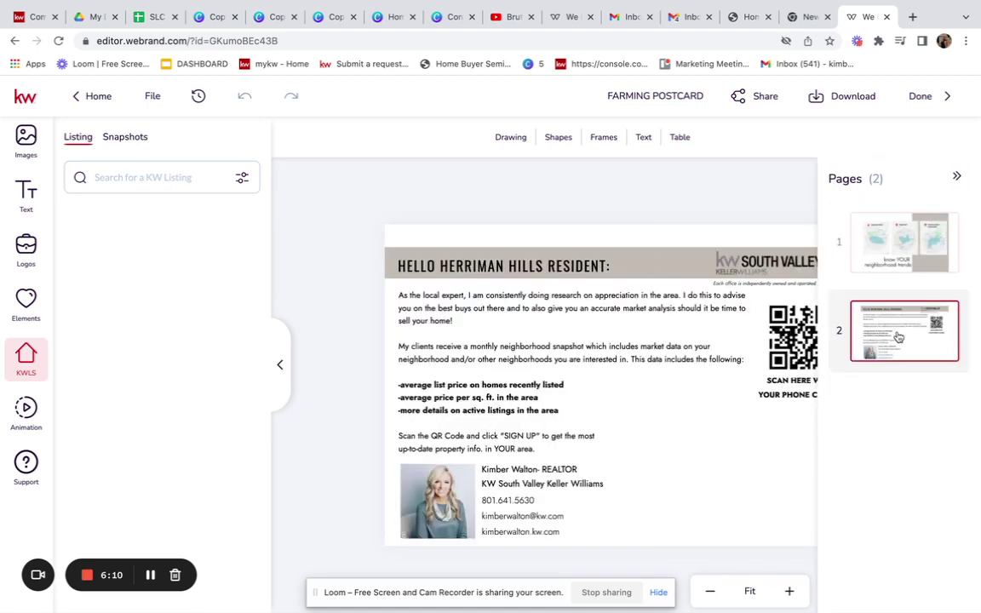
pyautogui.click(762, 471)
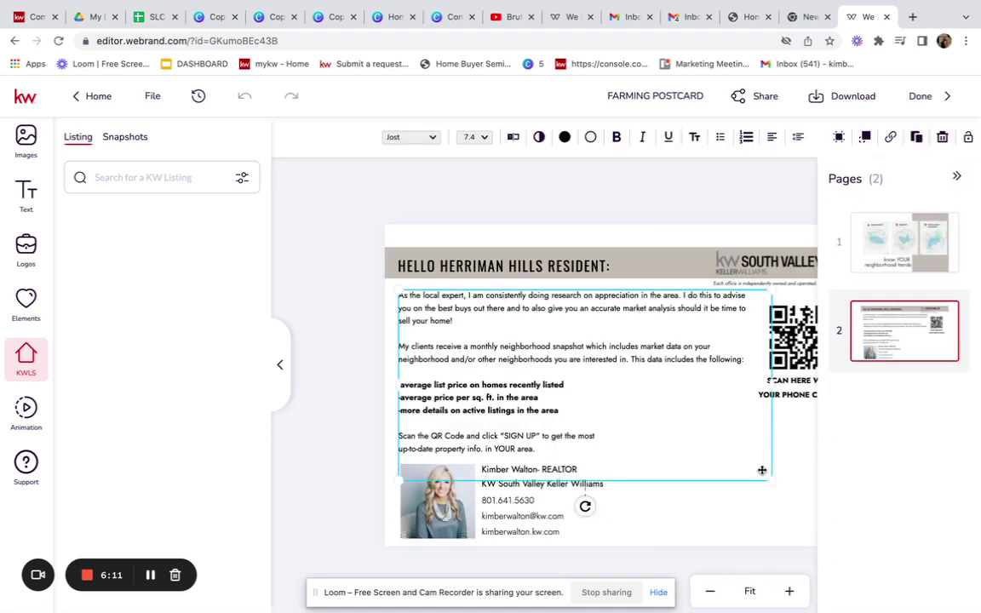
pyautogui.click(952, 178)
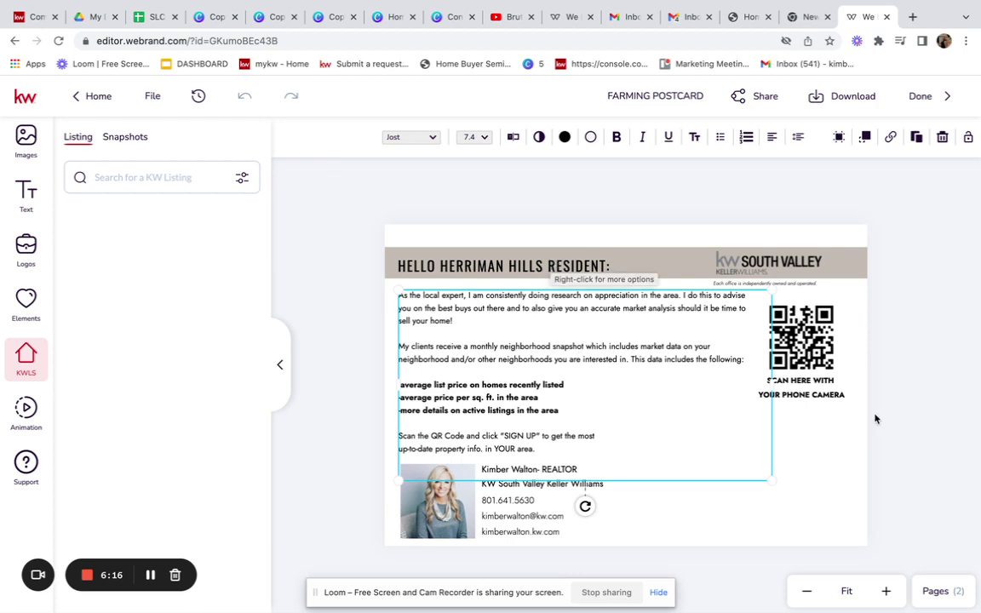
pyautogui.click(826, 448)
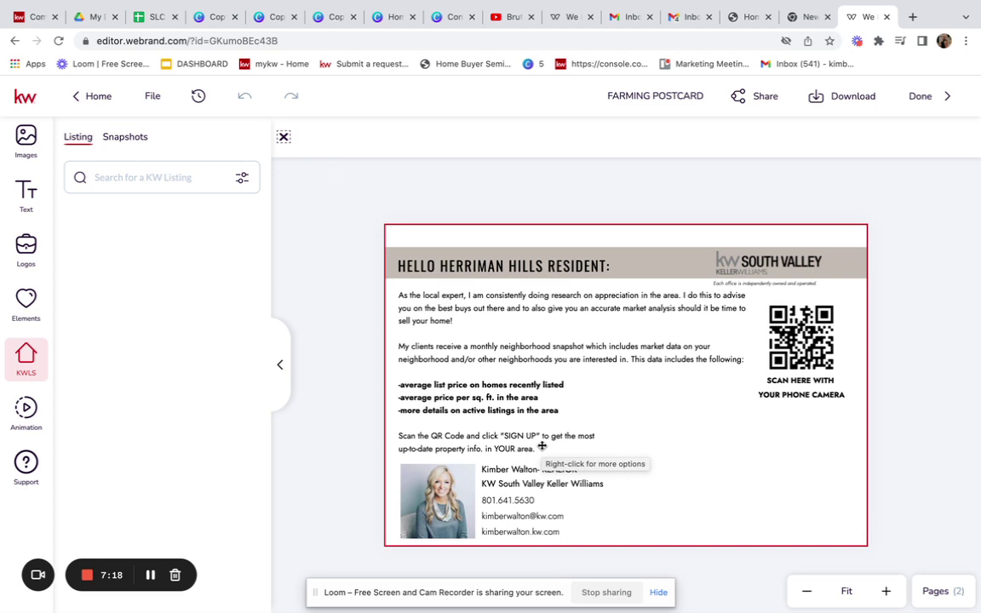
# Step: Insert an empty line after 'YOUR area.' in the letter's body text
pyautogui.doubleClick(541, 446)
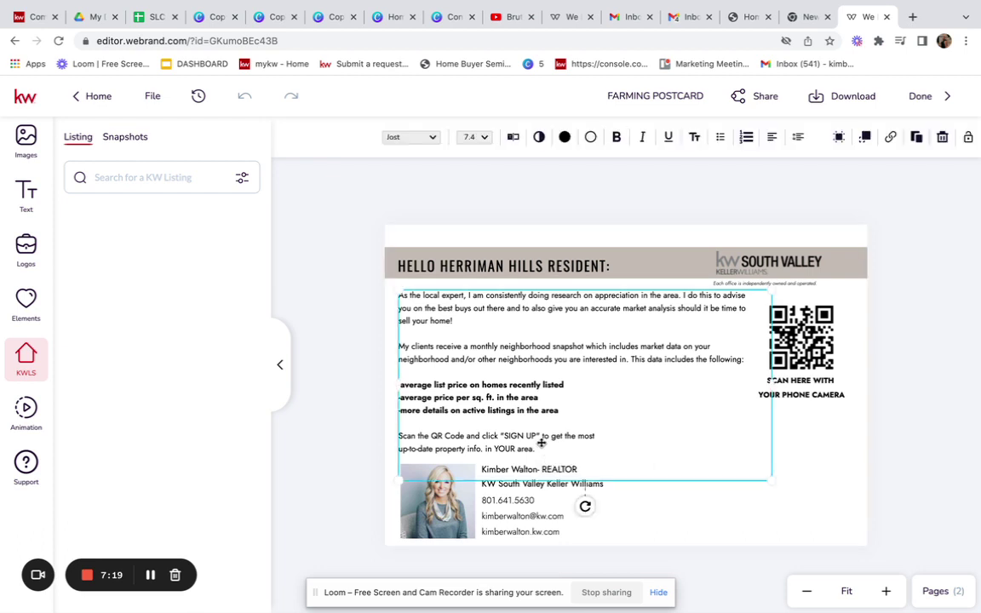
pyautogui.hotkey('ctrl', 'a')
pyautogui.click(539, 446)
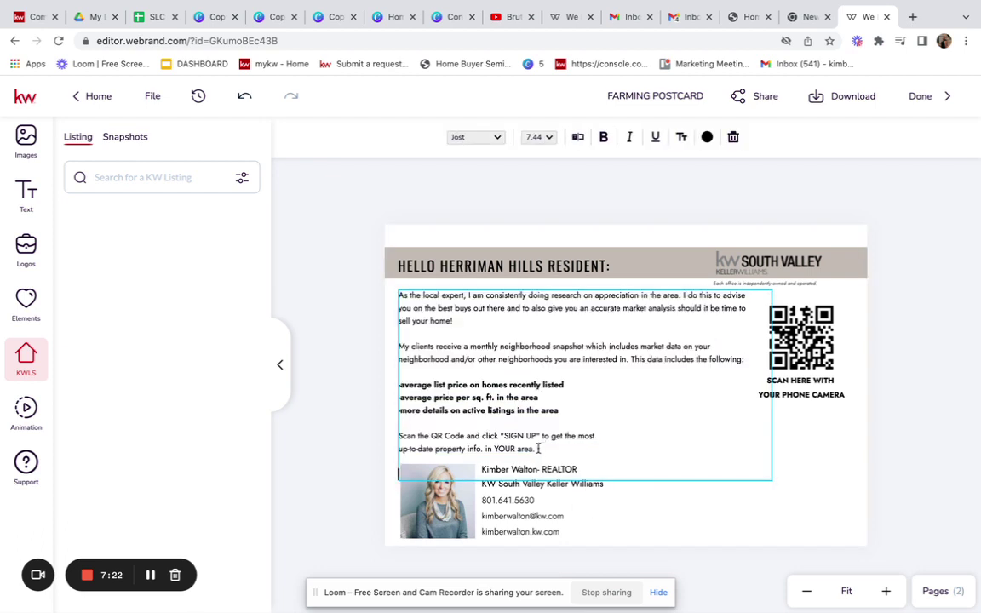
pyautogui.press('Return')
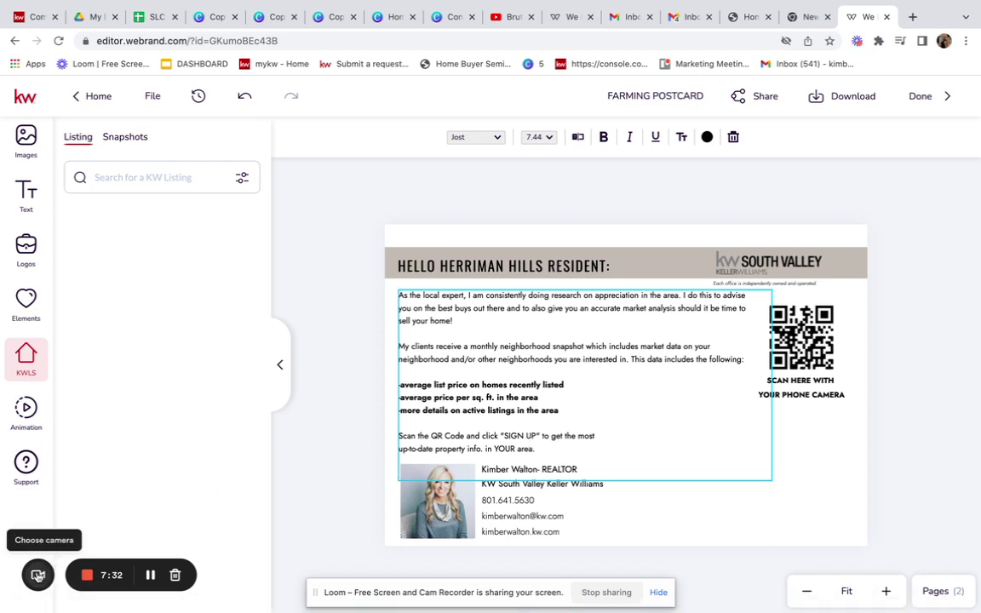
# Step: Operate controls in the left sidebar panel beside the letter
pyautogui.click(37, 575)
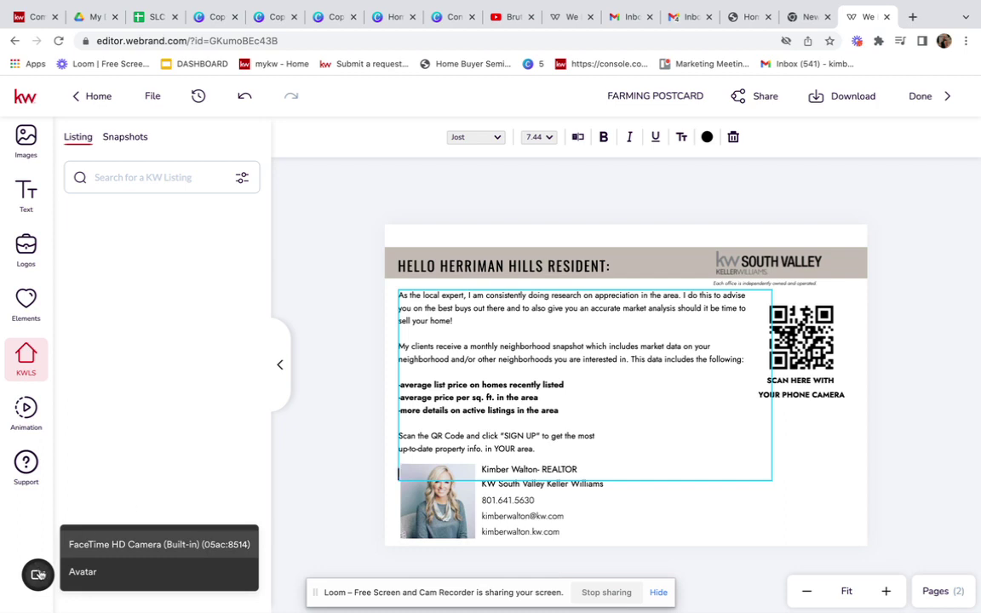
pyautogui.click(38, 575)
pyautogui.click(38, 575)
pyautogui.click(103, 548)
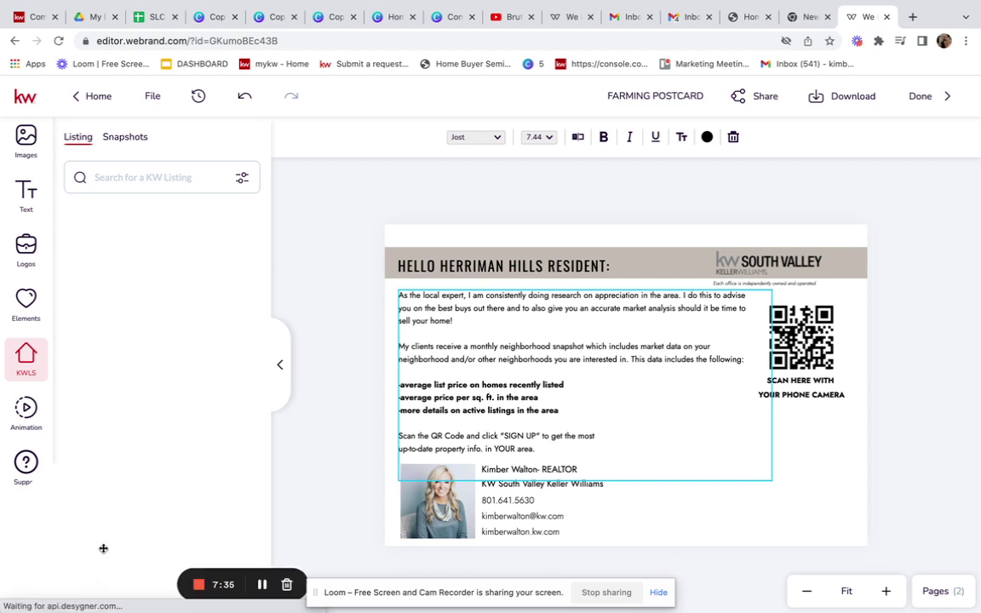